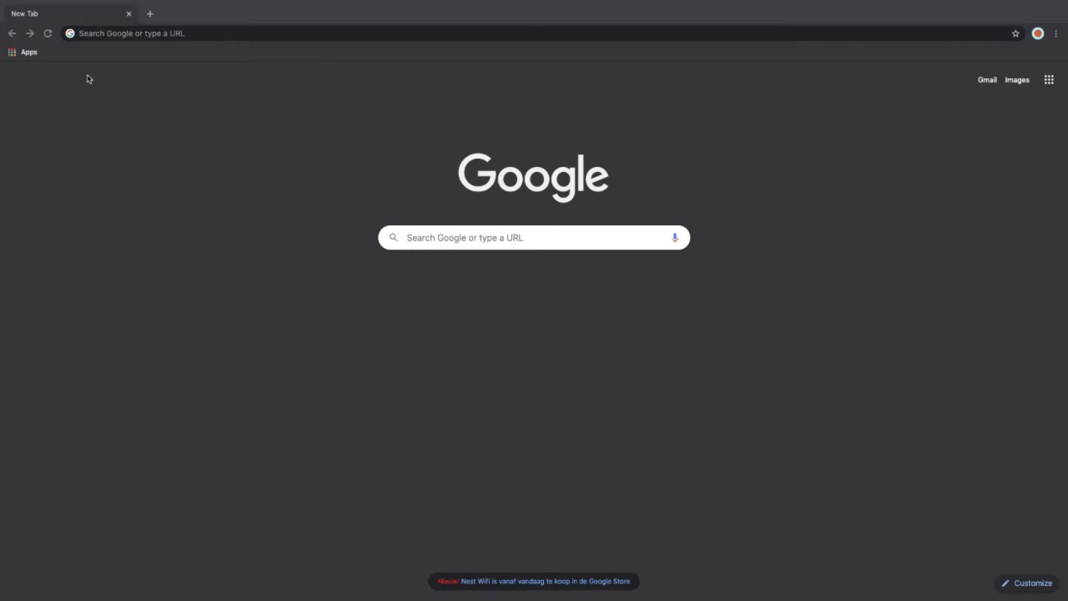
Go to chrome.google.com/webstore from the address bar, correcting the typo
click(107, 37)
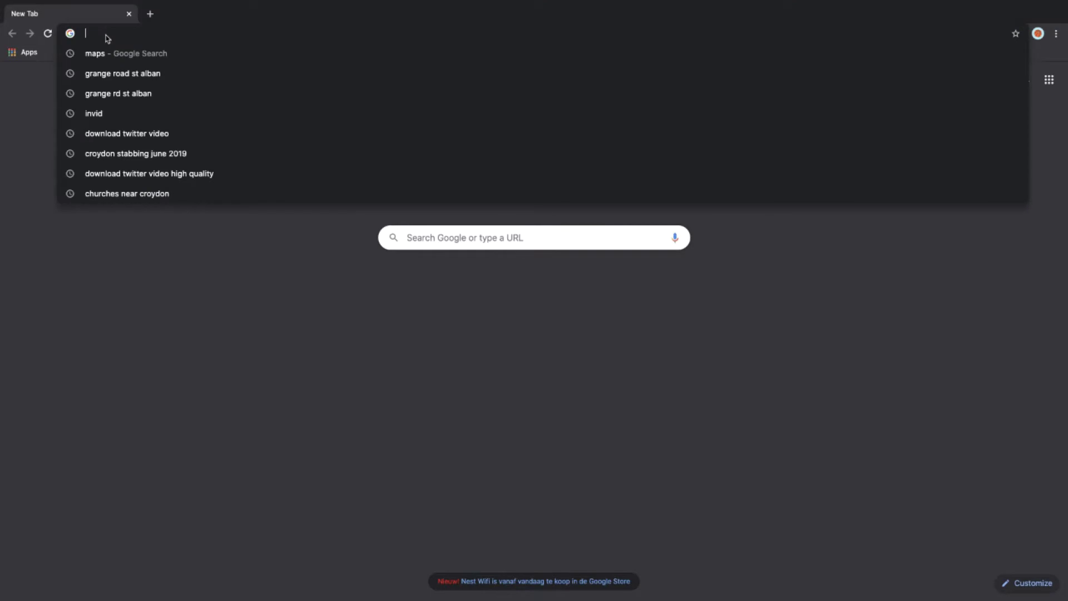
text(chro)
text(me.google)
text(.com/we)
text(bsot)
key(BackSpace)
key(BackSpace)
text(tore)
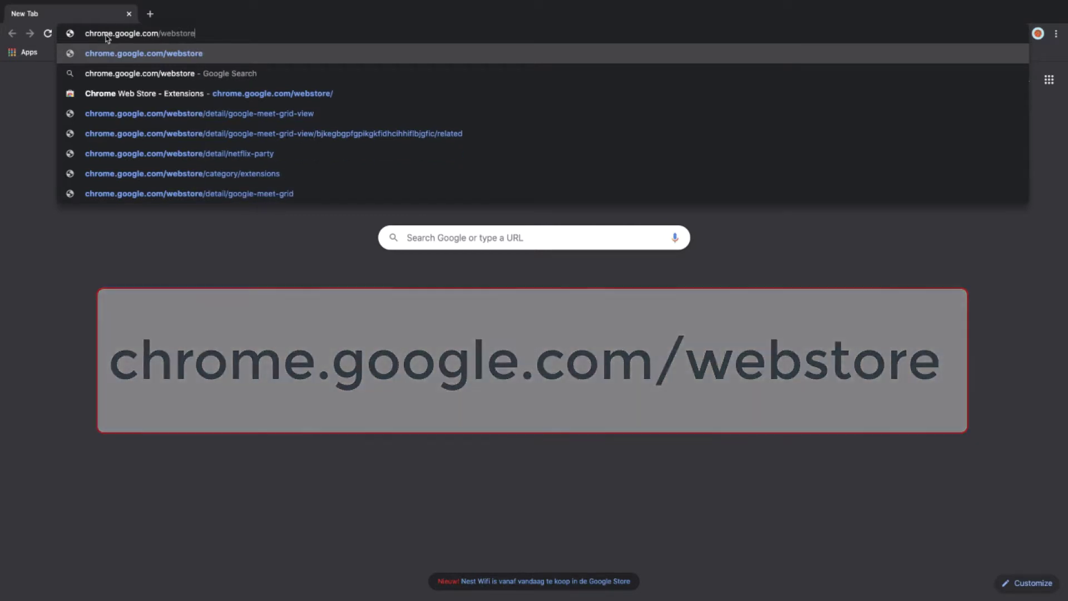
key(Return)
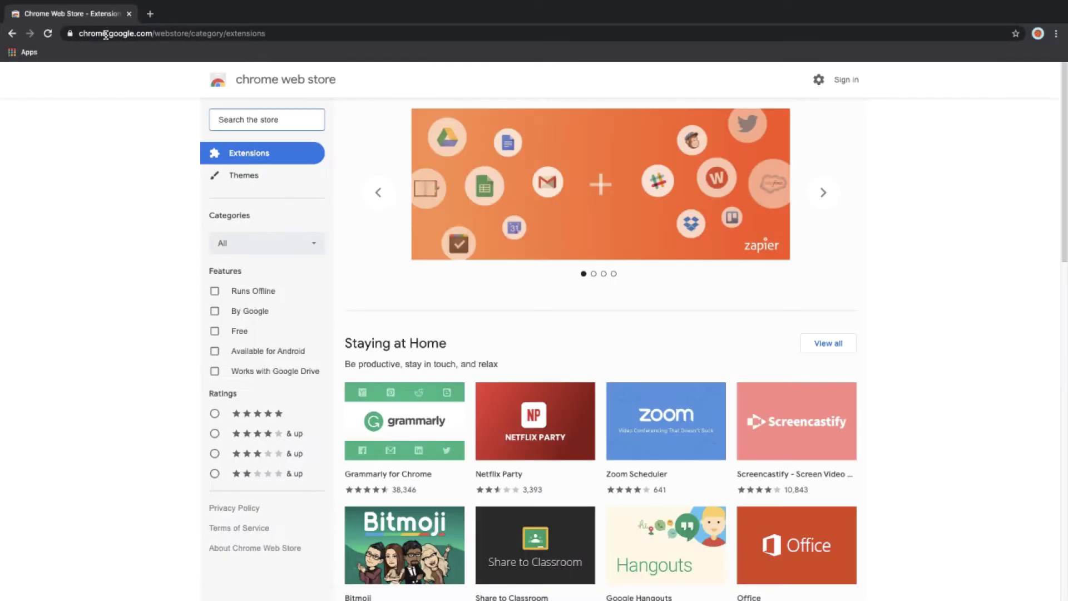
Search the store for 'invid' and add the InVID & WeVerify extension to Chrome
click(260, 120)
text(invid)
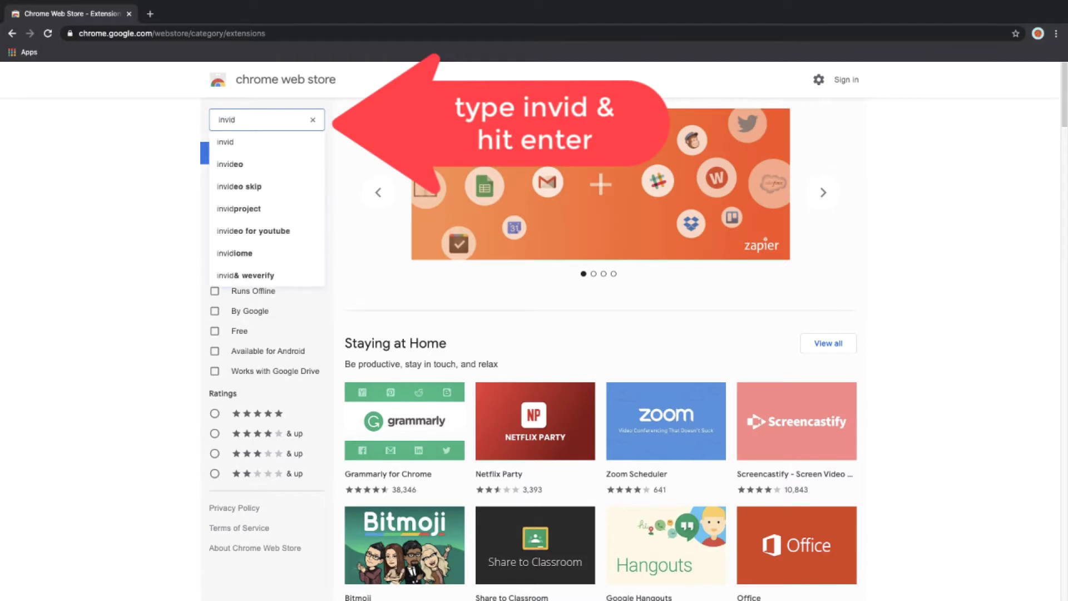
key(Return)
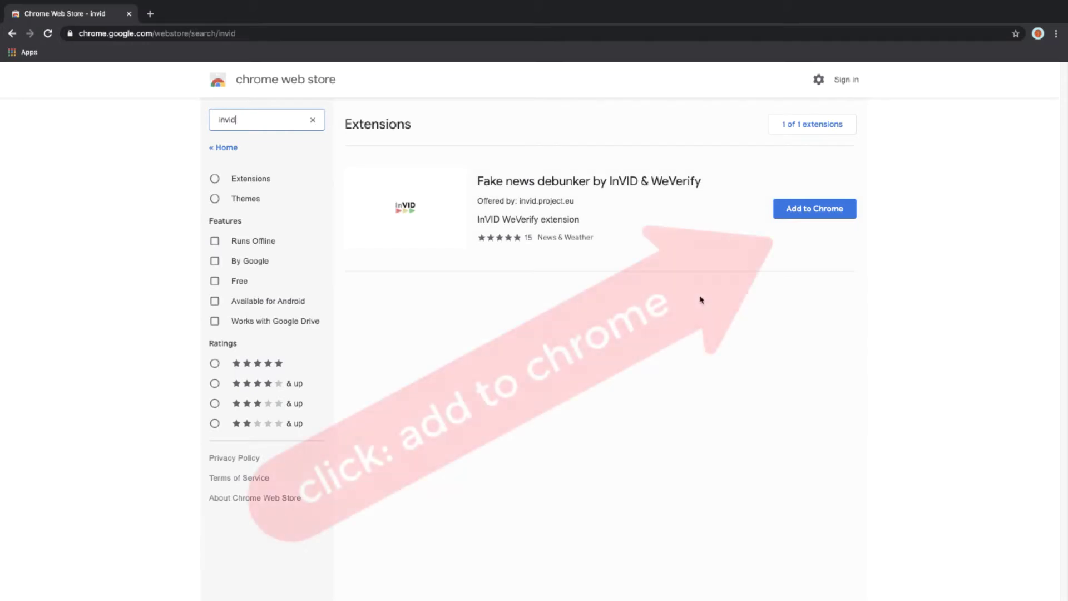
click(800, 210)
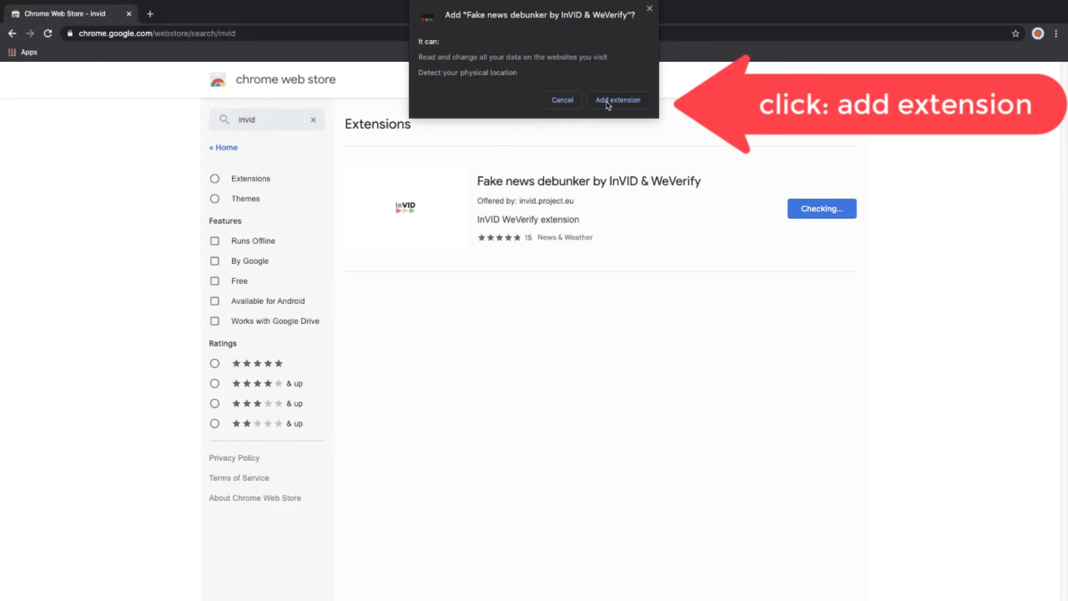
click(609, 103)
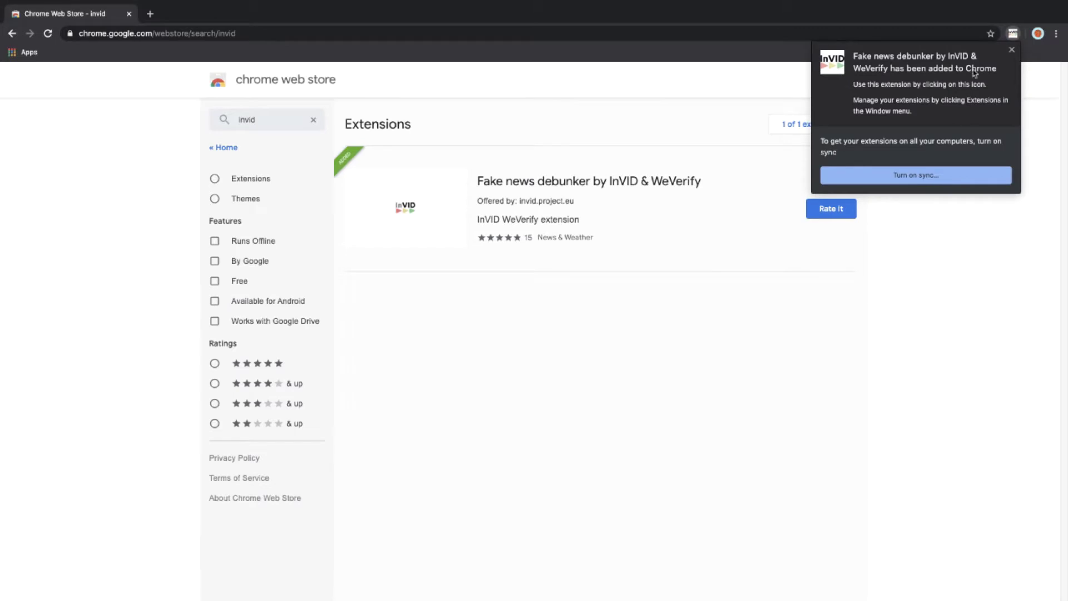
click(1012, 50)
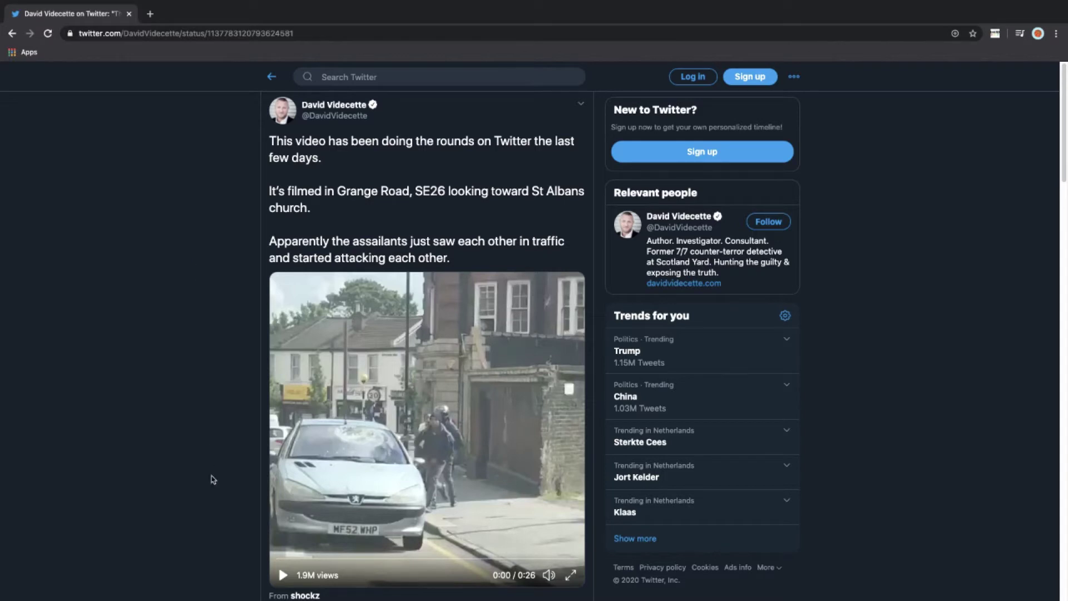
Play the embedded video in the Grange Road, SE26 tweet
click(282, 576)
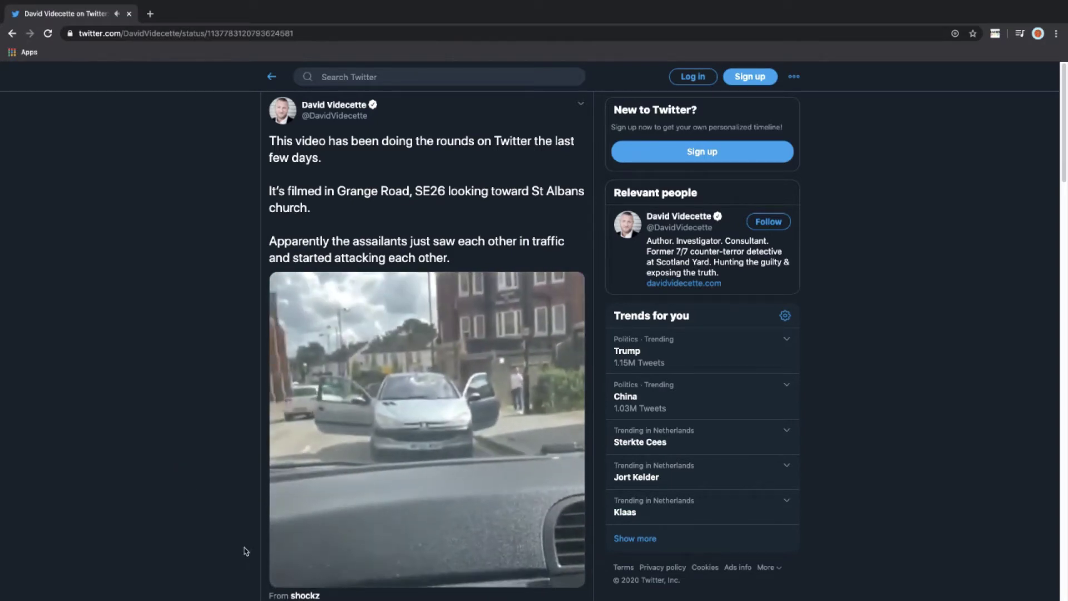
mouse_move(279, 584)
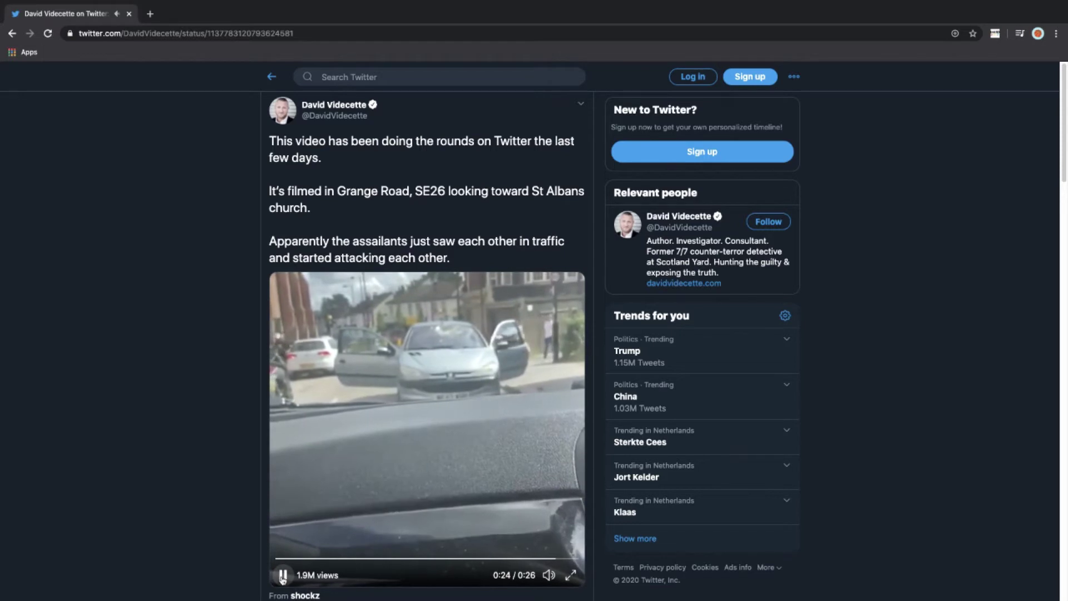
Pause the video near its end, copy the tweet's URL, and open a new tab
click(283, 575)
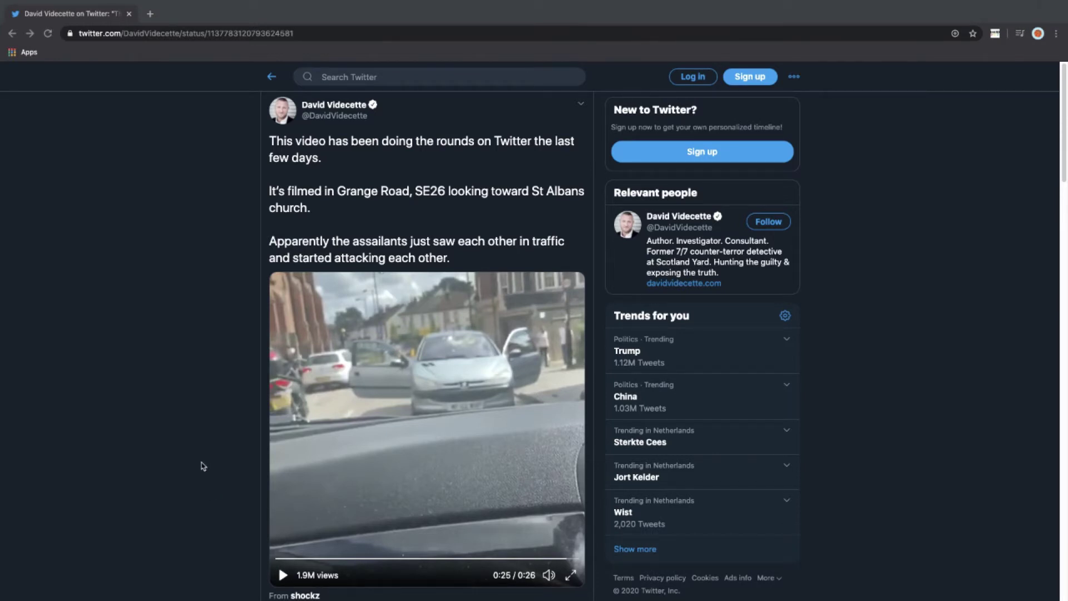
click(226, 33)
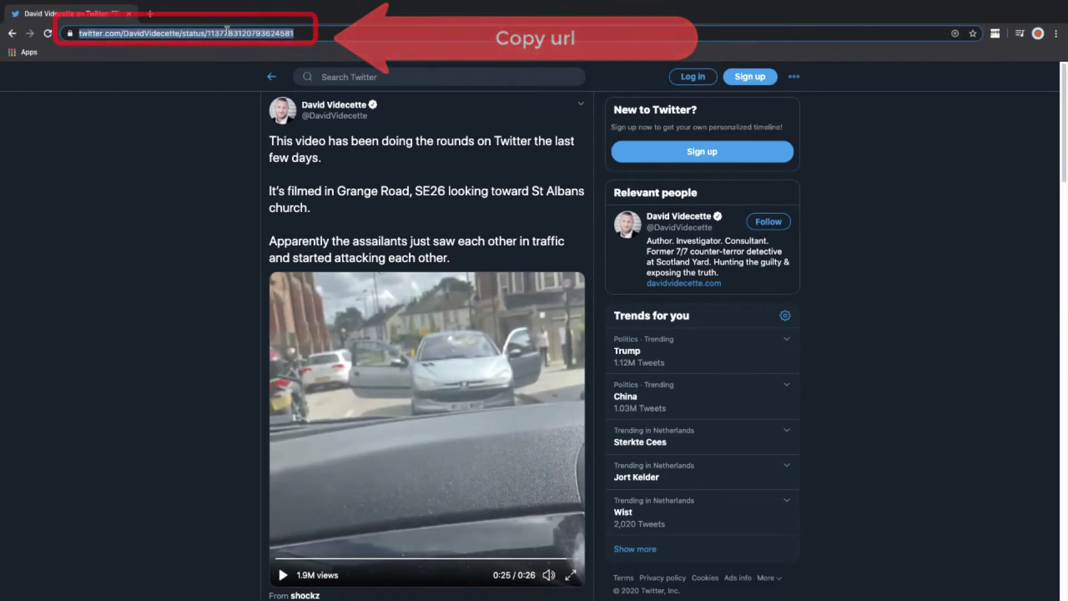
right_click(227, 31)
click(245, 99)
click(150, 16)
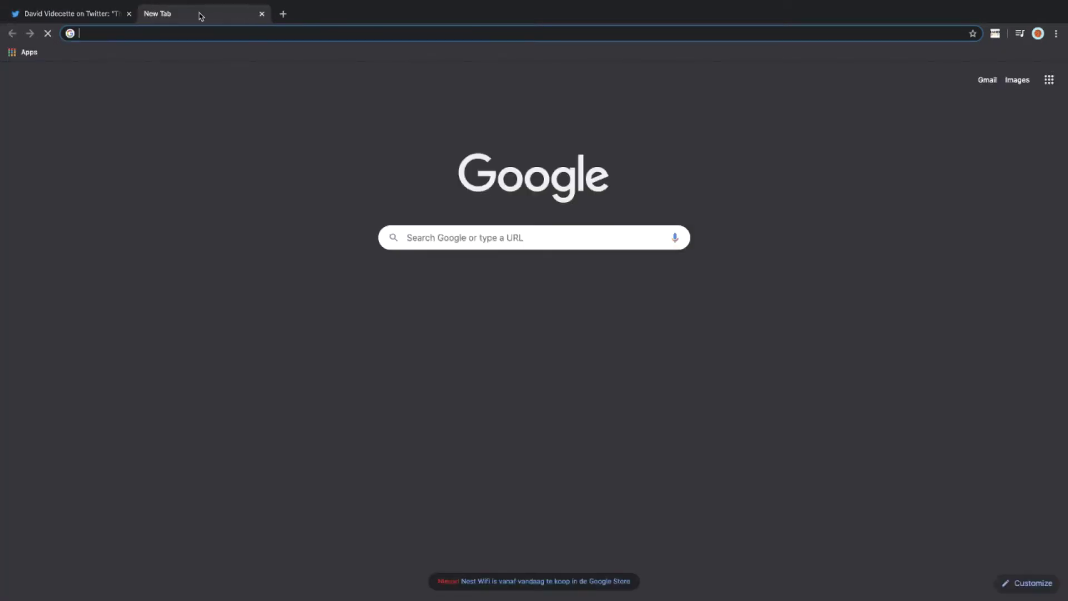
Launch the InVID toolkit from its toolbar icon and dismiss the welcome message
click(996, 34)
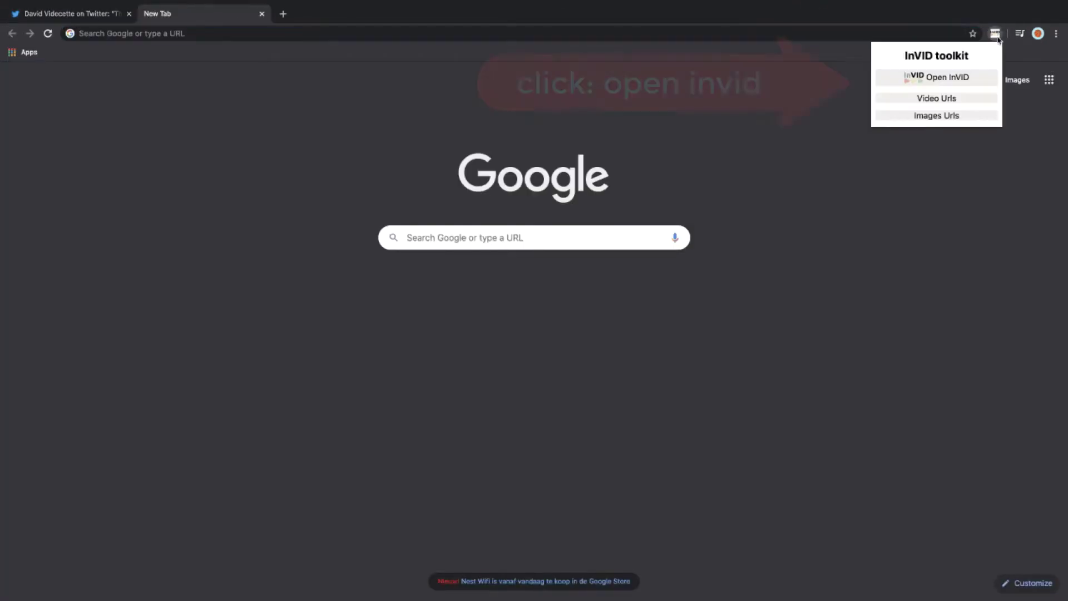
click(956, 79)
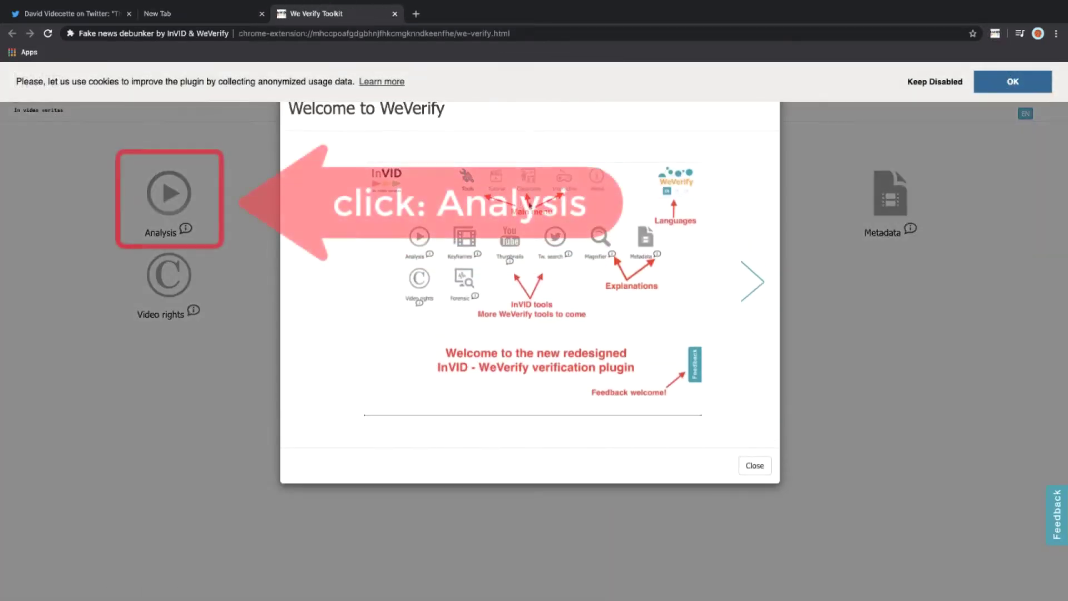
click(755, 466)
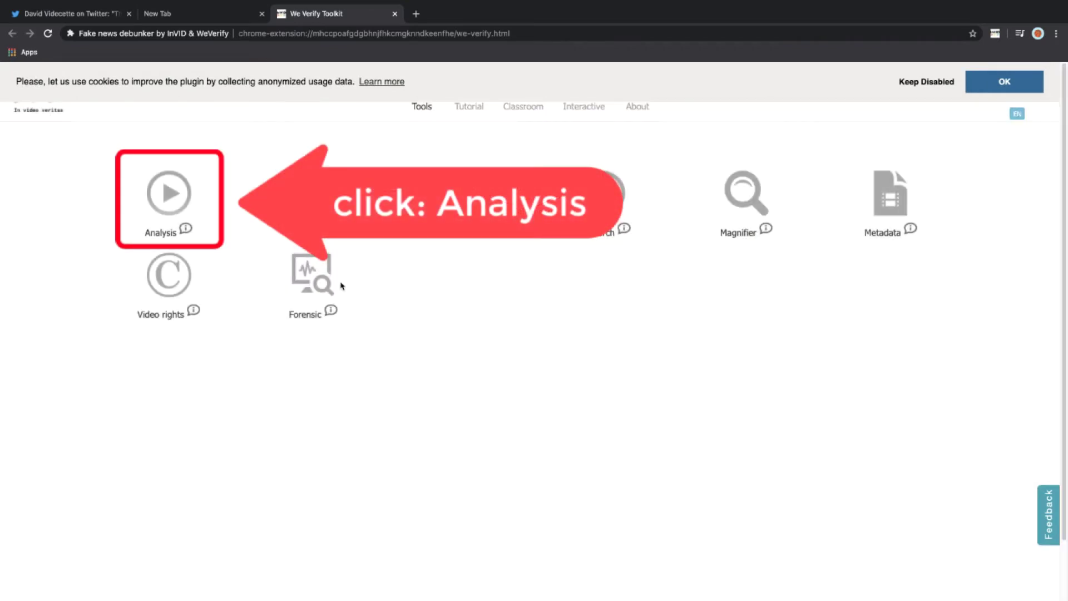
Paste the tweet address into the video Analysis tool and submit it
click(166, 208)
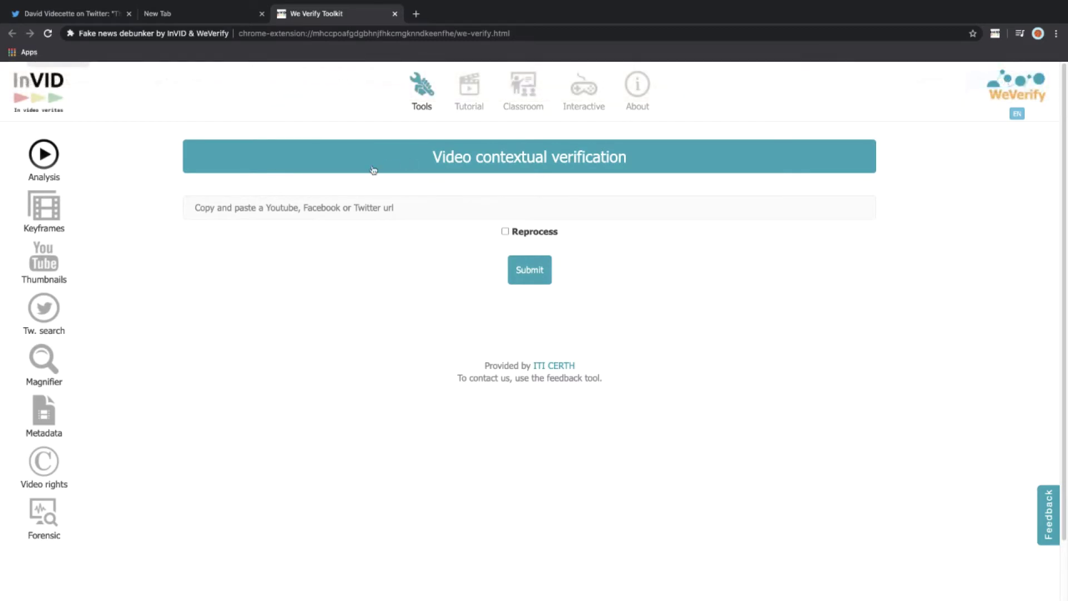
click(232, 208)
right_click(232, 208)
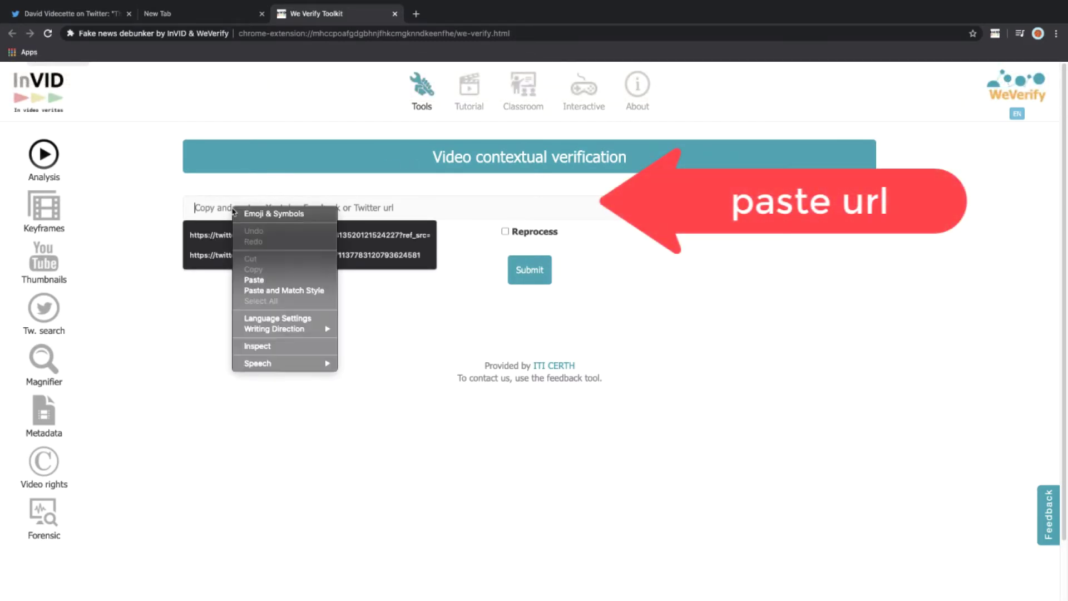
click(261, 281)
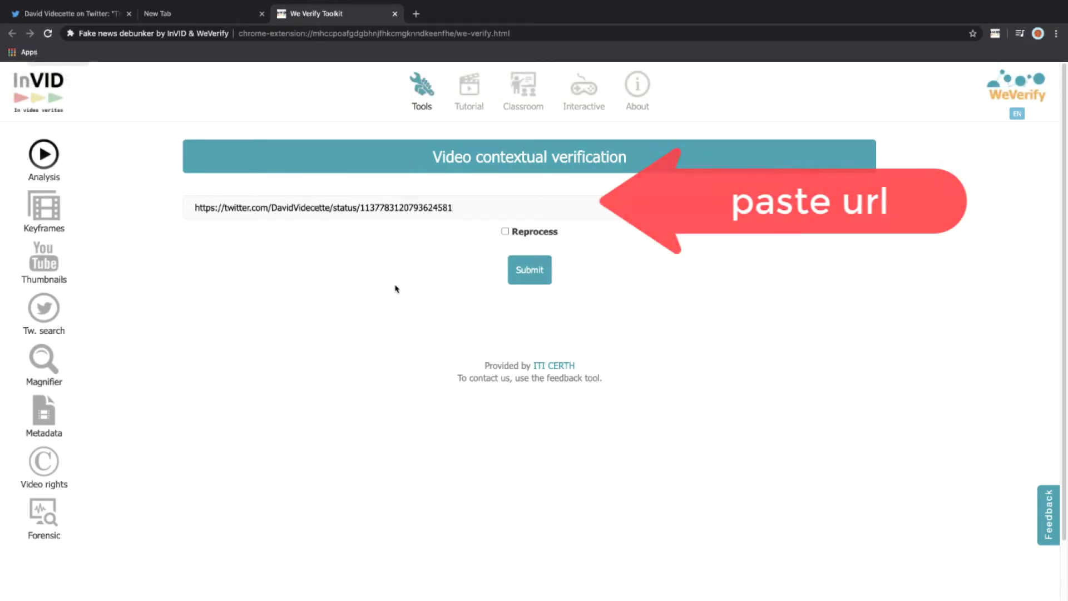
click(536, 276)
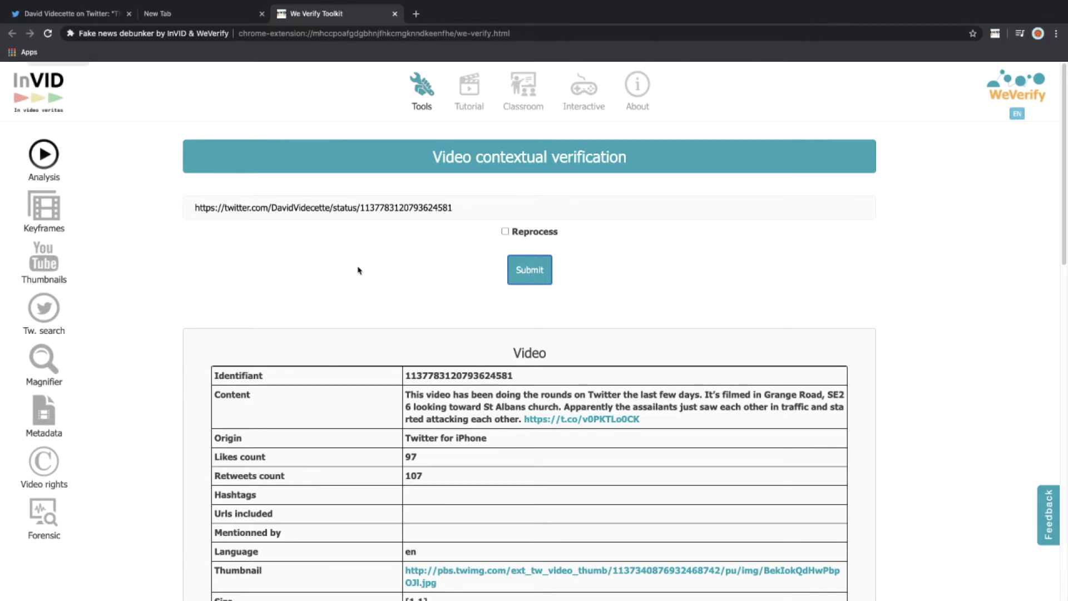
Scroll through the Video and User metadata tables (Twitter for iPhone, 97 likes, 107 retweets)
scroll(497, 359, down, 1)
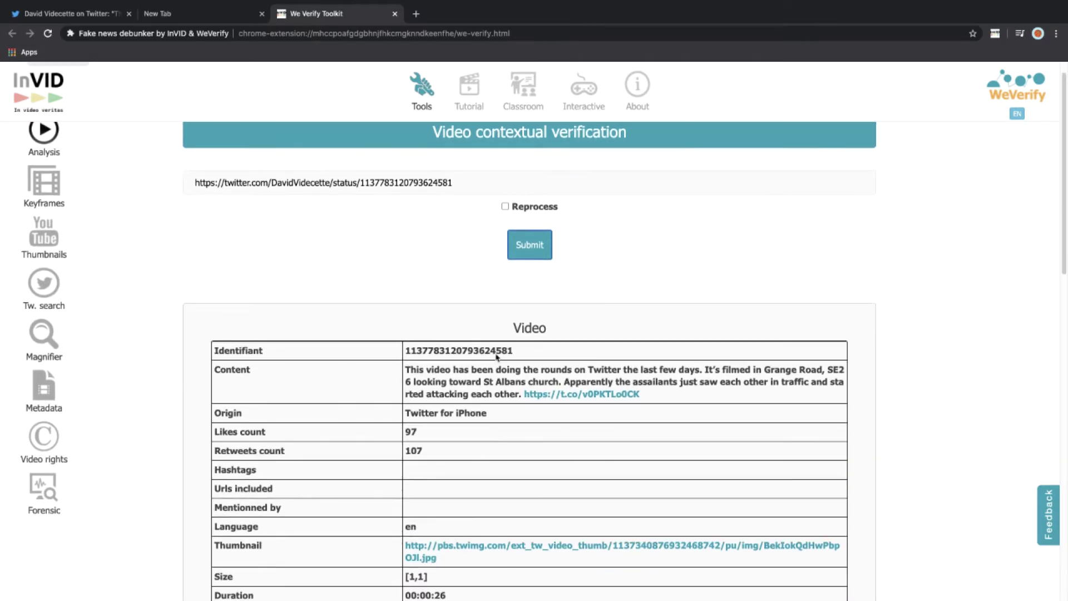
scroll(496, 357, down, 4)
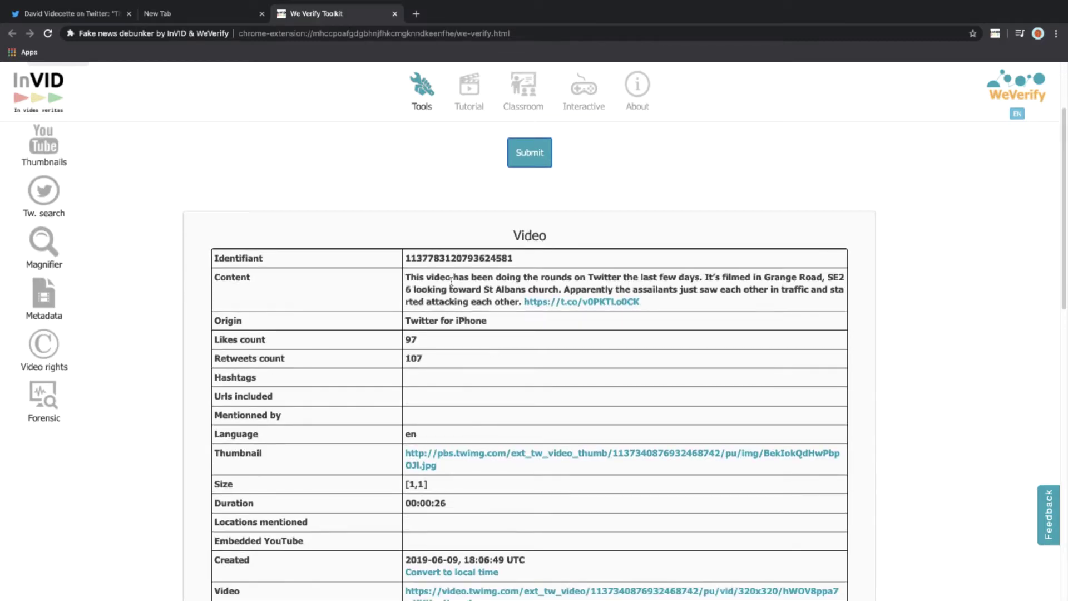
scroll(461, 333, down, 1)
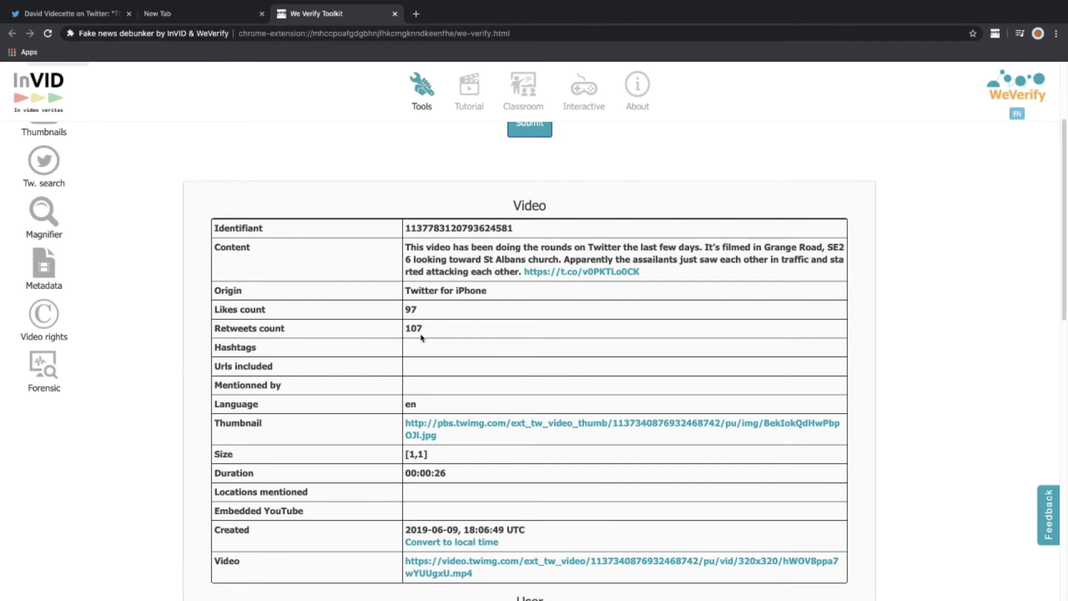
scroll(423, 334, down, 1)
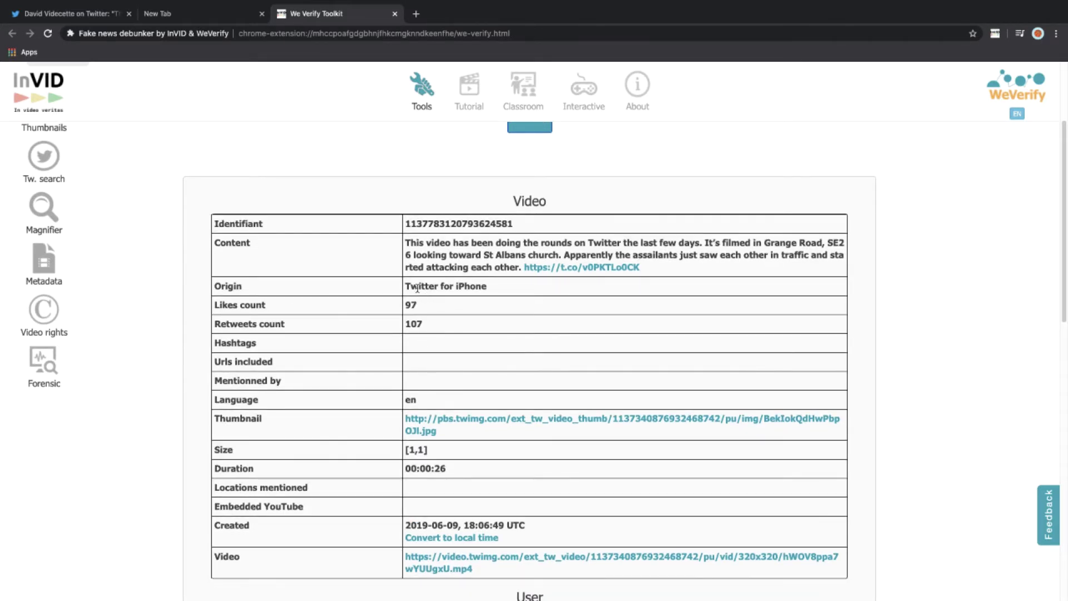
scroll(458, 339, down, 3)
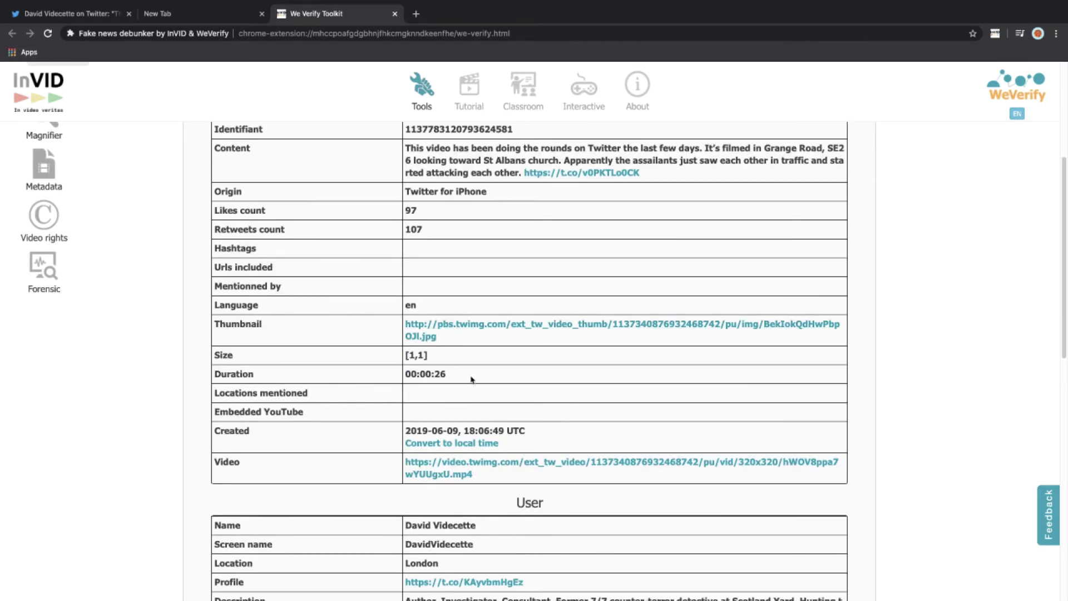
scroll(452, 376, down, 1)
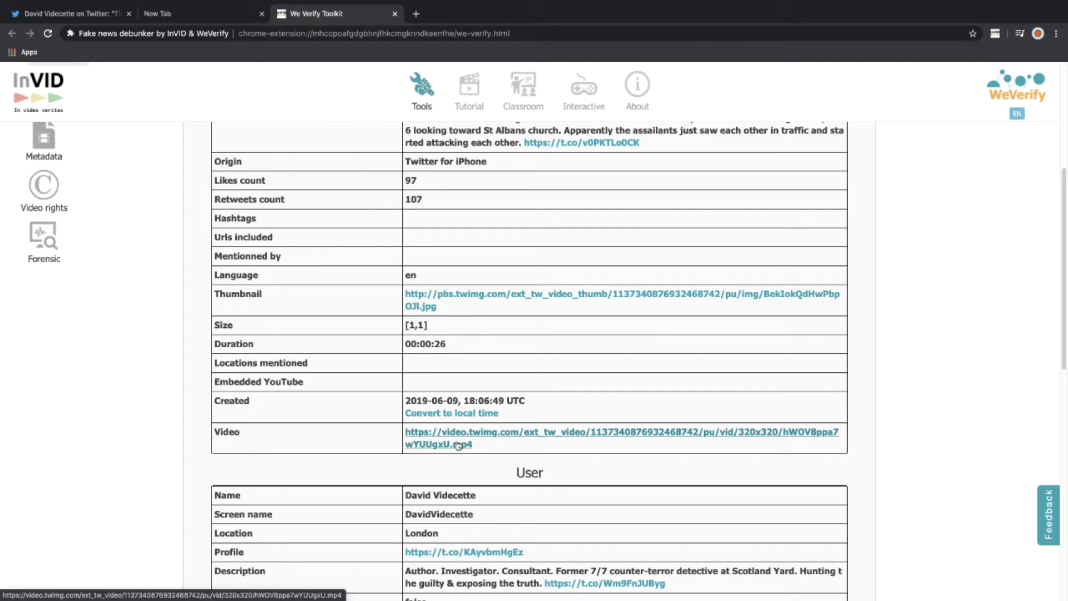
scroll(354, 395, down, 4)
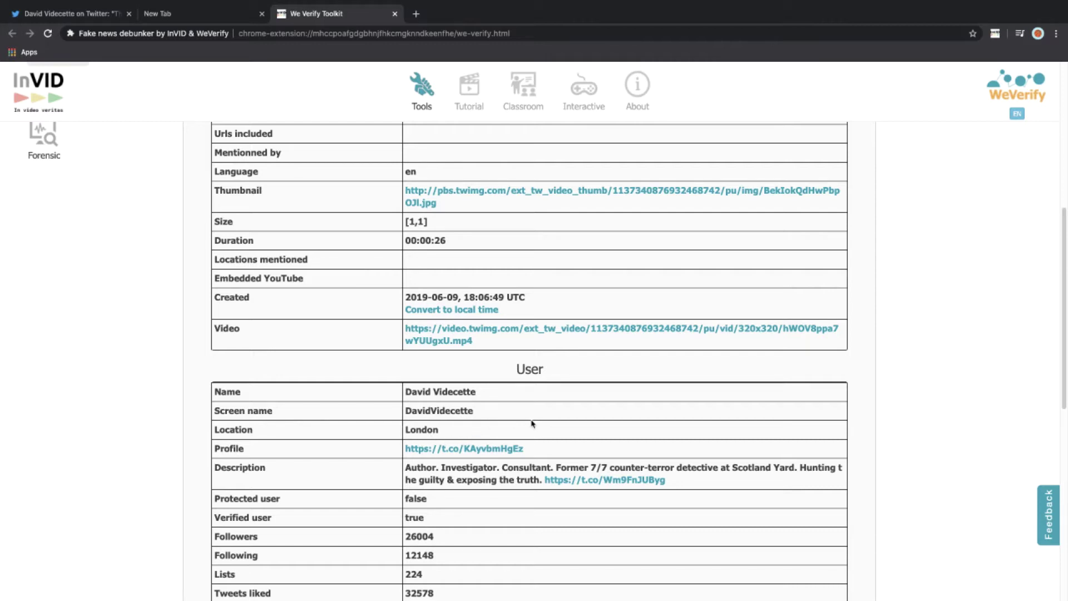
scroll(531, 424, down, 1)
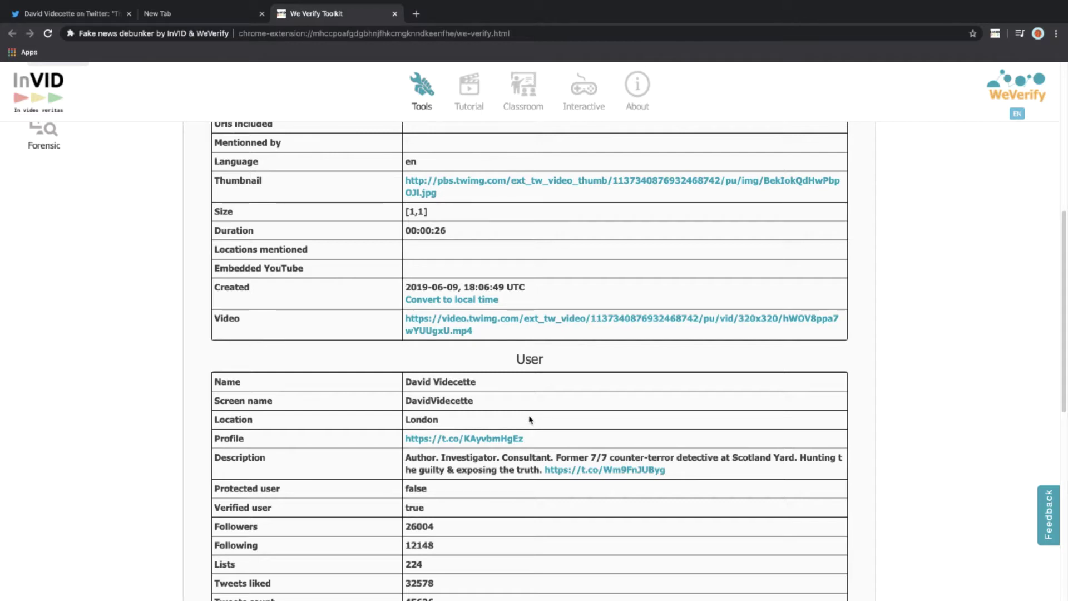
scroll(531, 420, down, 1)
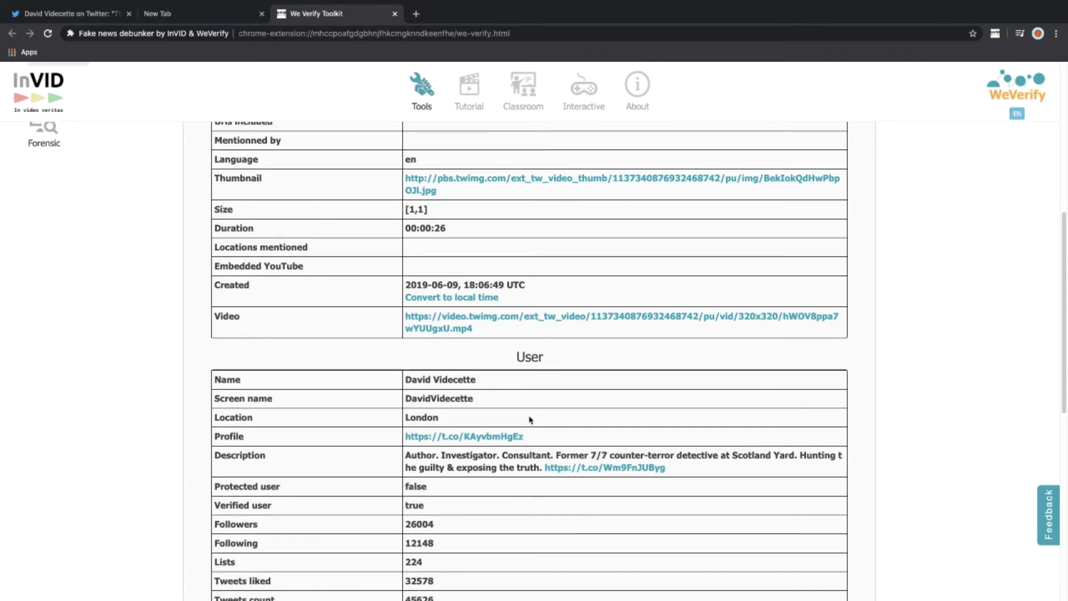
scroll(530, 420, up, 3)
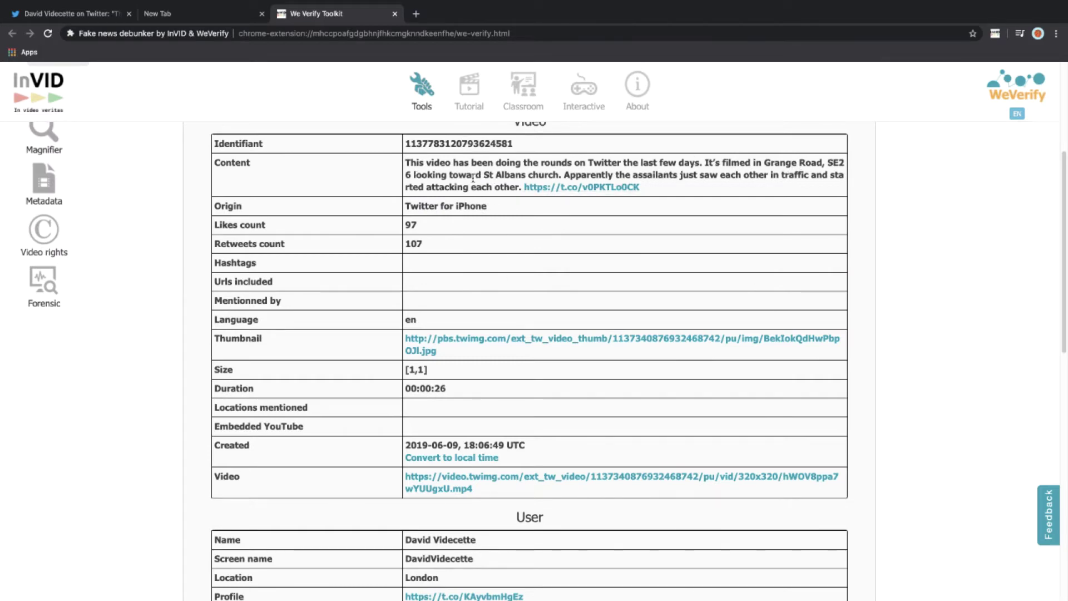
scroll(535, 437, down, 4)
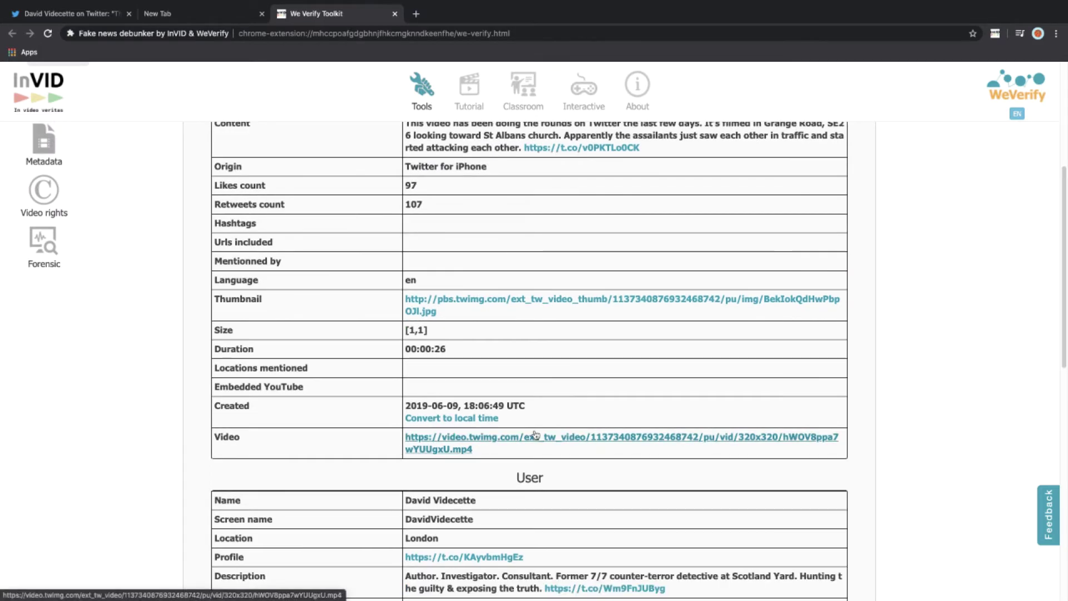
scroll(533, 443, down, 2)
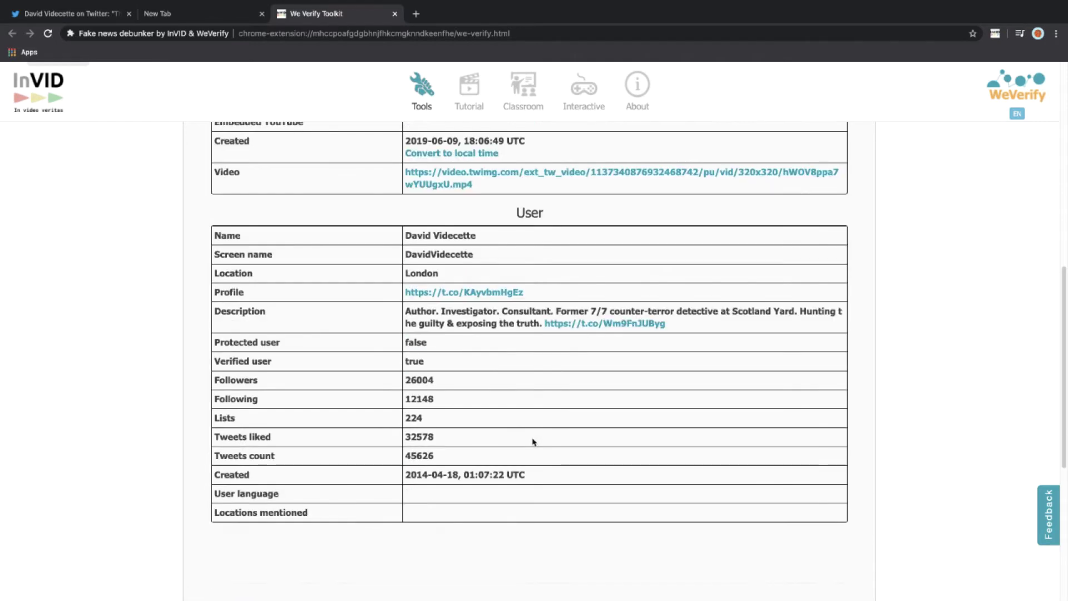
scroll(533, 440, up, 10)
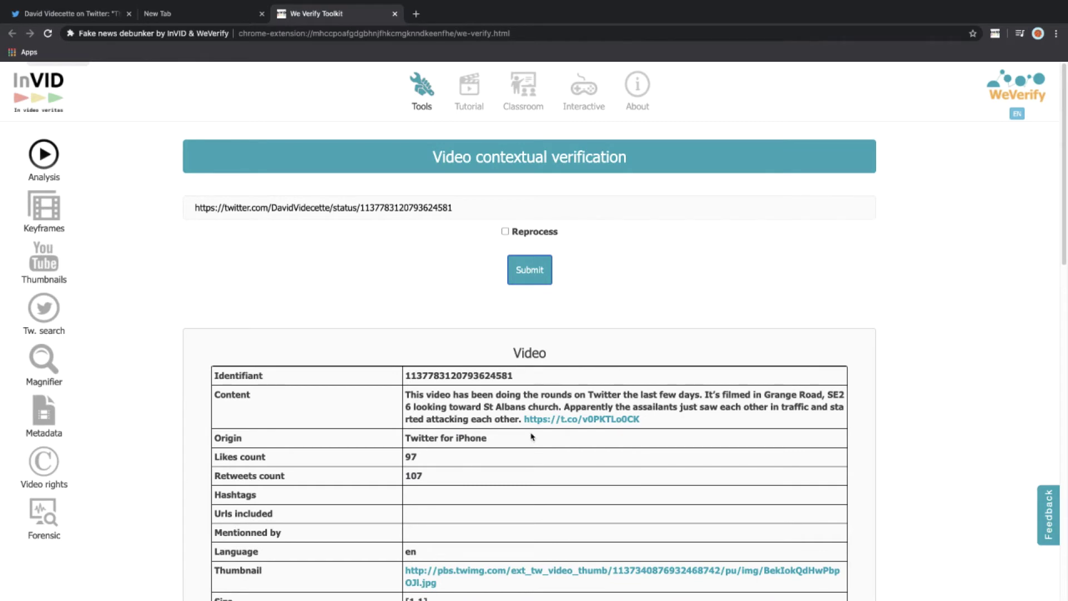
Paste the tweet URL into the Keyframes tool and submit it for extraction
click(43, 212)
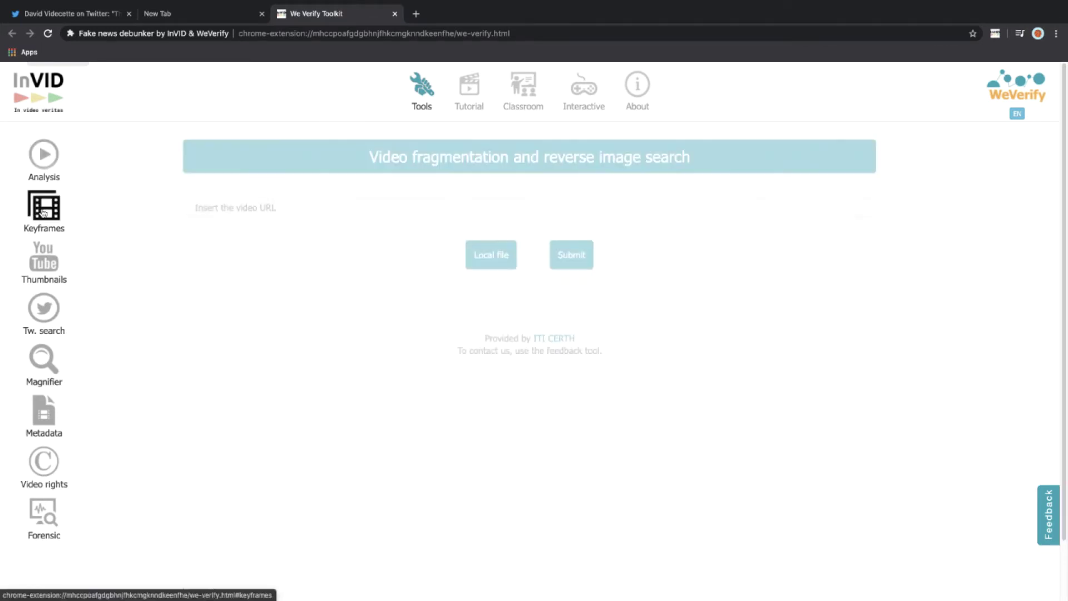
click(204, 208)
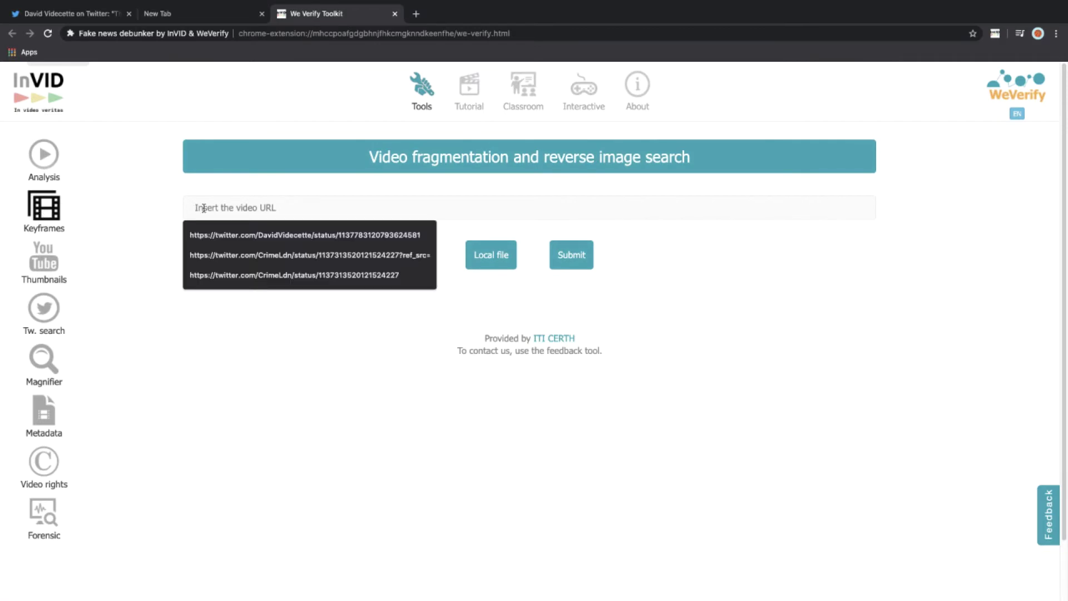
right_click(204, 208)
click(234, 278)
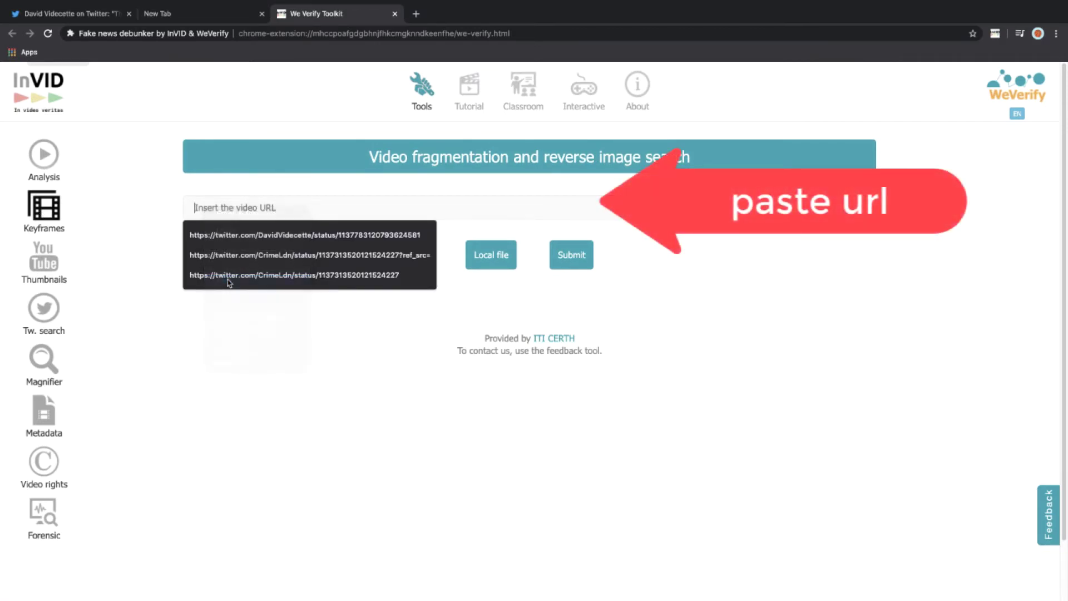
click(571, 255)
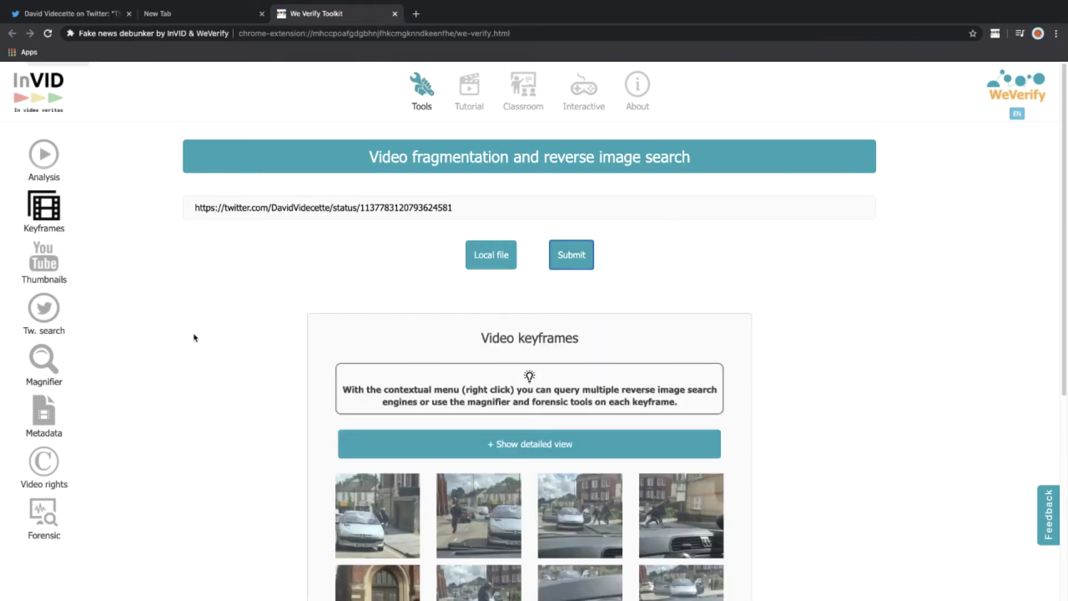
Expand the results to the detailed view showing all extracted keyframes
scroll(194, 338, down, 3)
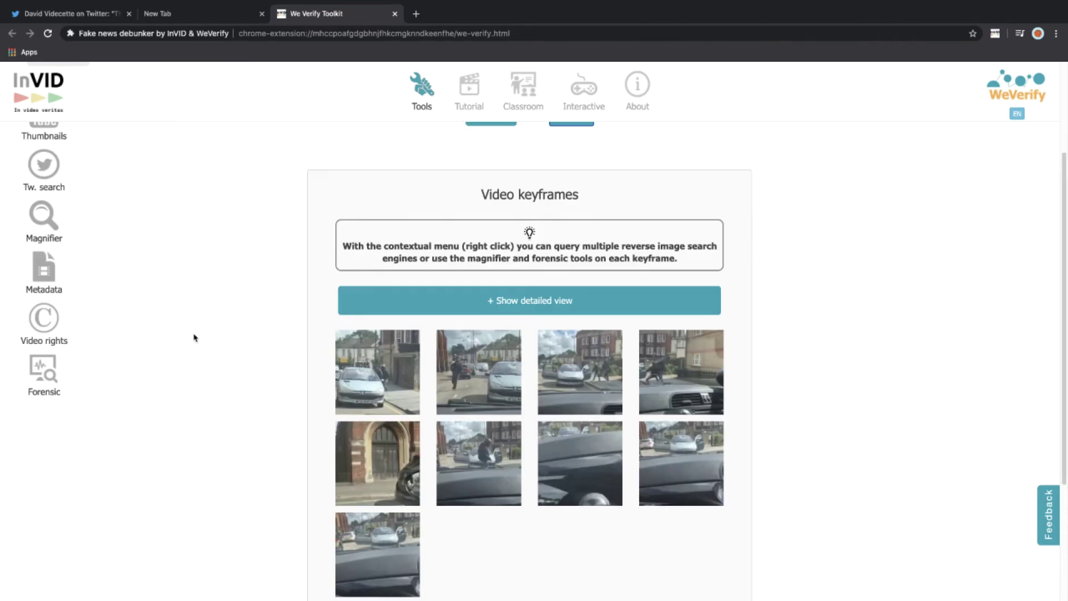
scroll(193, 338, down, 1)
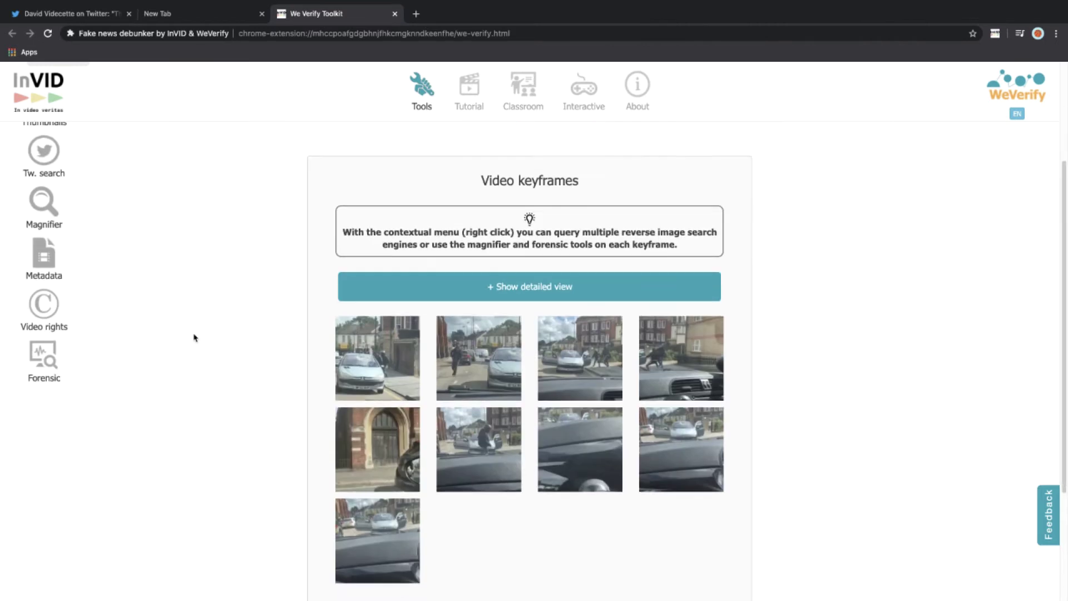
click(493, 287)
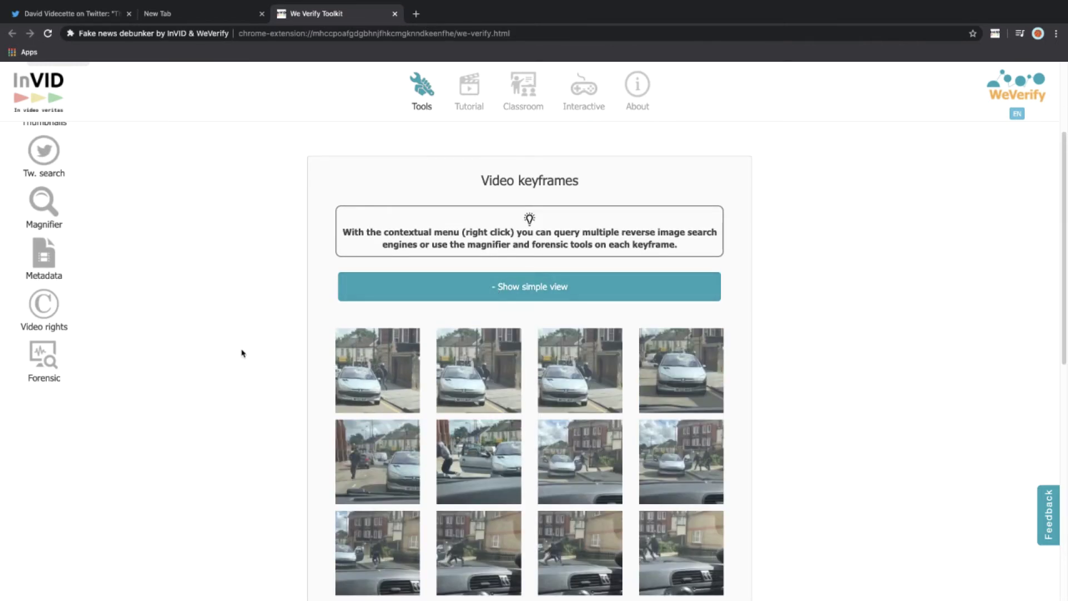
scroll(242, 352, down, 2)
scroll(242, 352, down, 1)
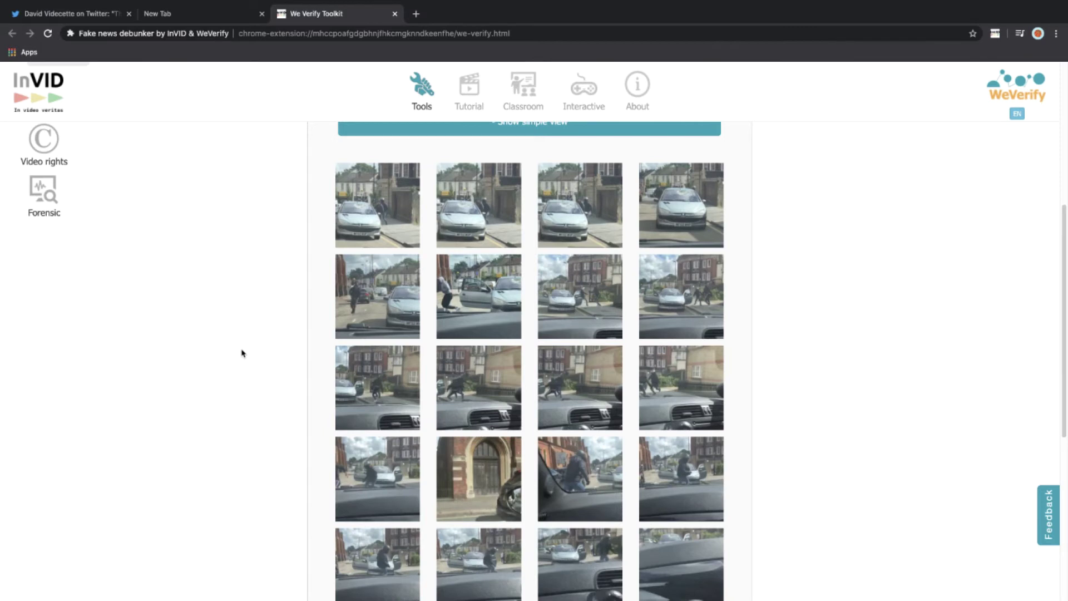
scroll(242, 352, down, 1)
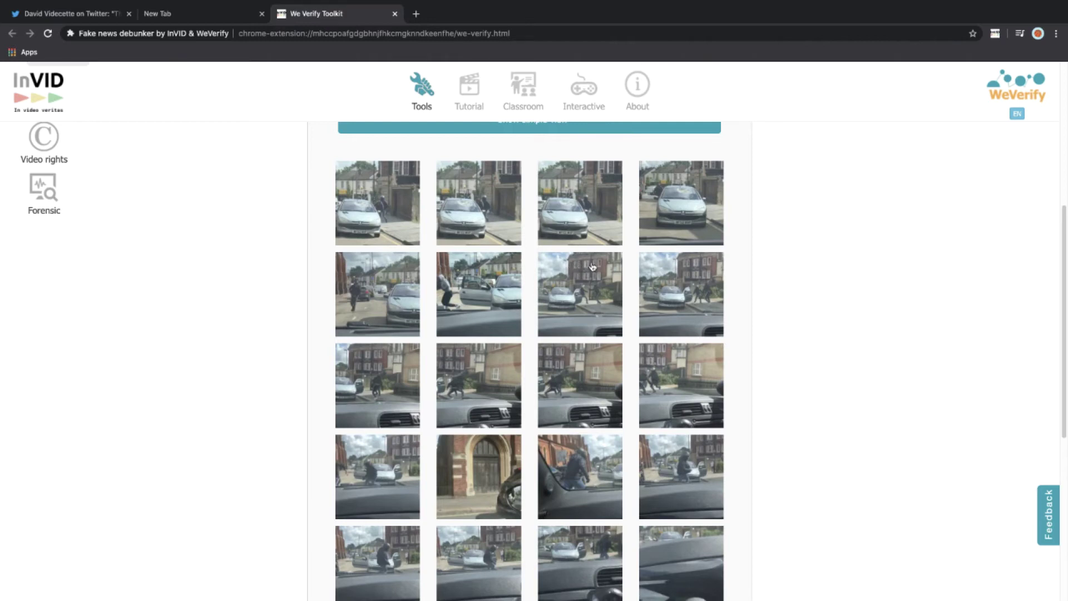
Send the red-brick building keyframe to the InVID Image Magnifier from its context menu
right_click(567, 288)
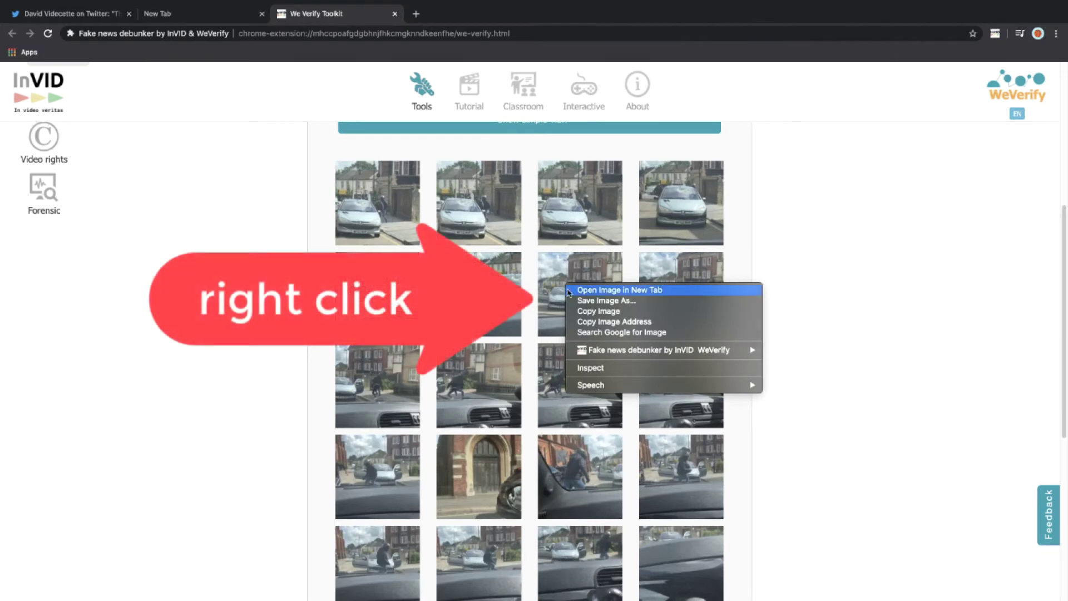
mouse_move(594, 352)
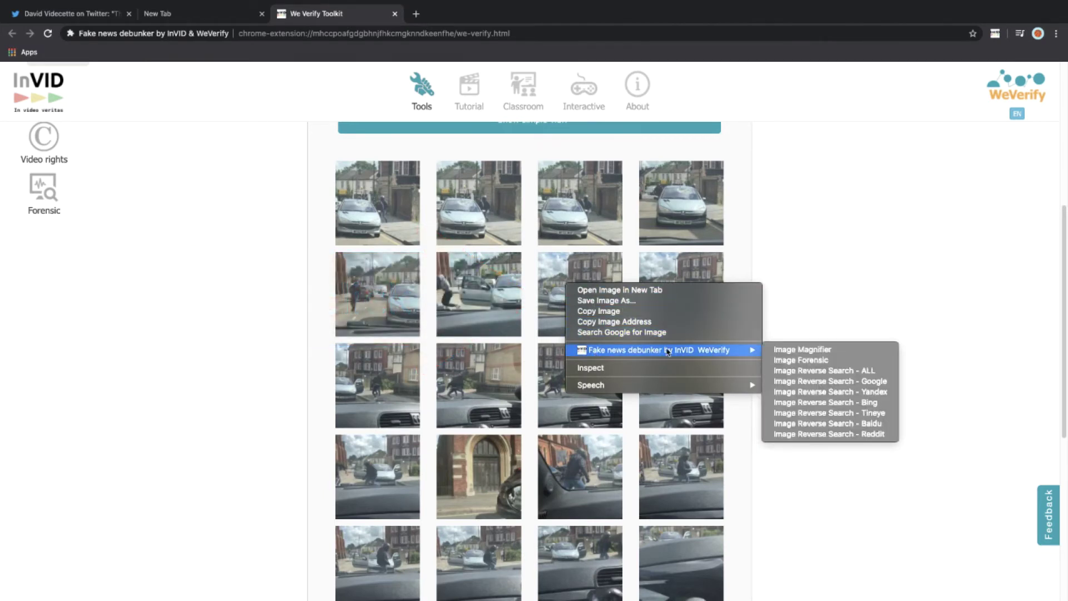
click(790, 351)
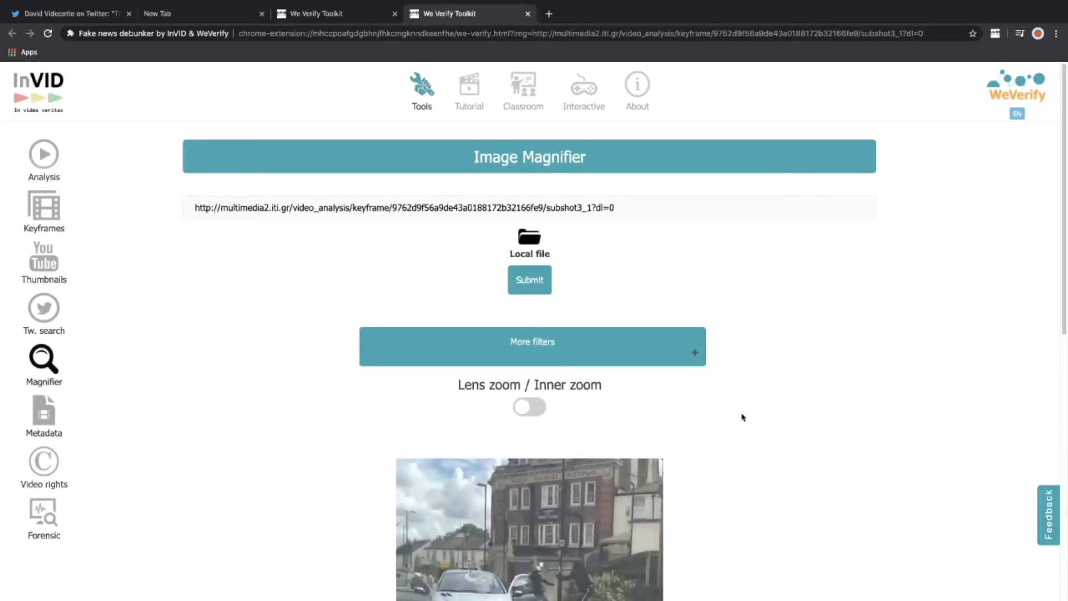
Zoom the magnifier lens onto the red-brick building, then open a new tab
scroll(743, 417, down, 5)
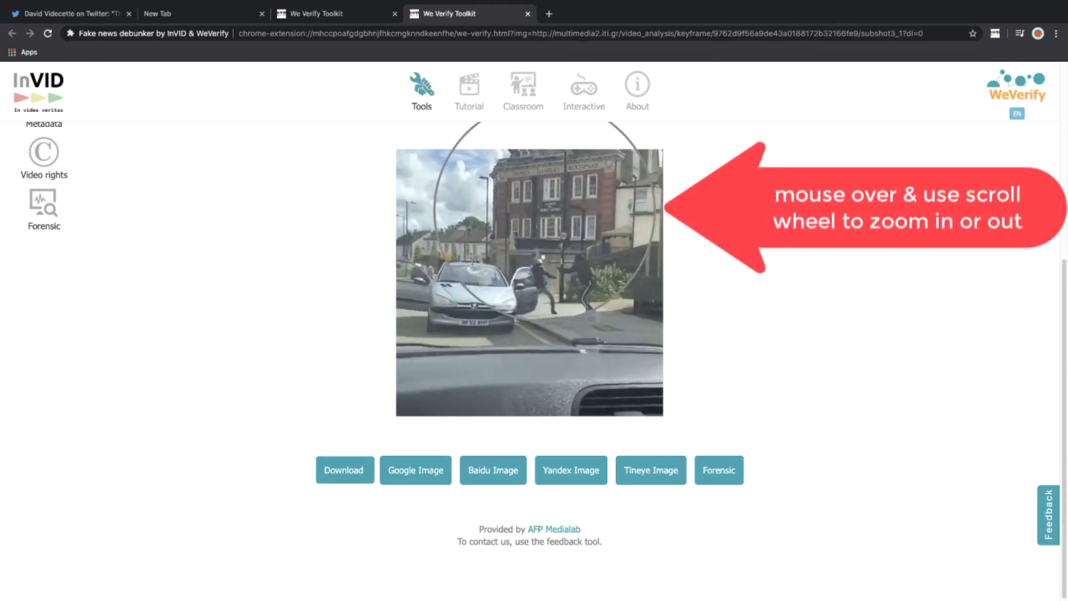
scroll(545, 215, up, 3)
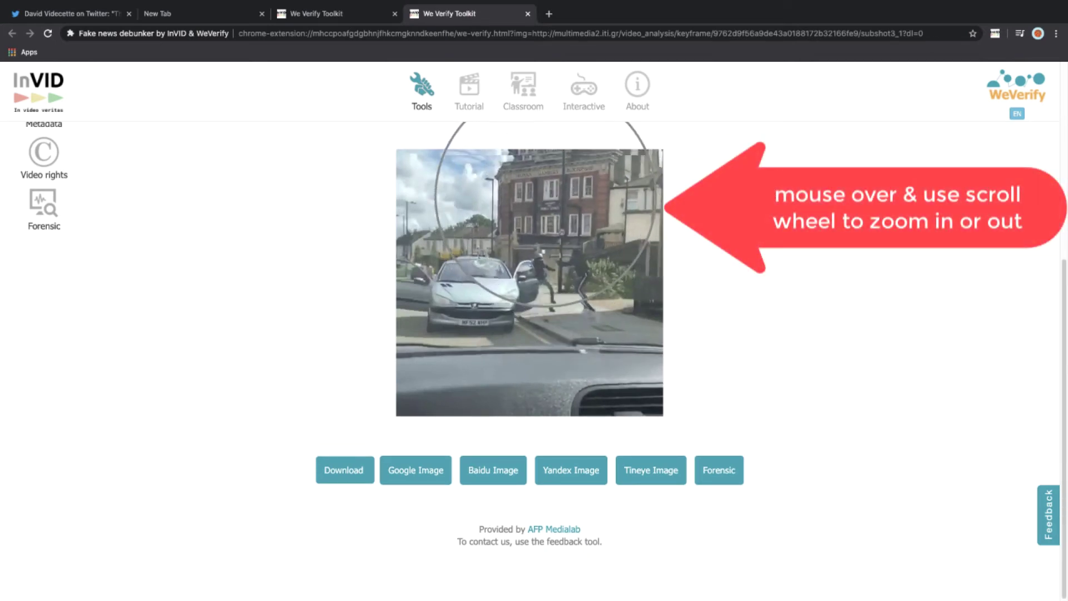
scroll(545, 215, up, 2)
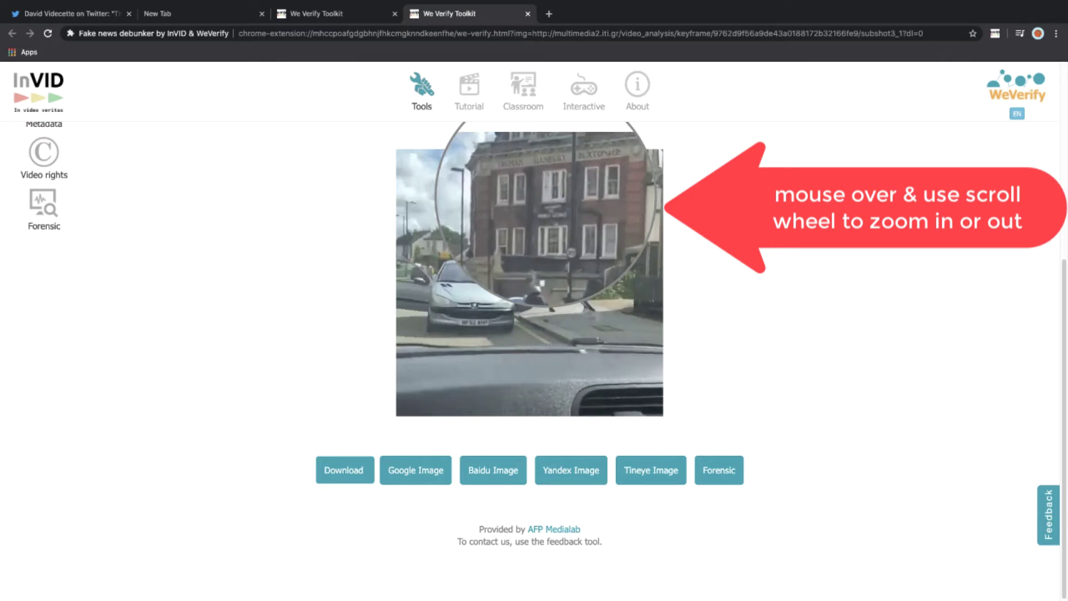
scroll(545, 214, up, 3)
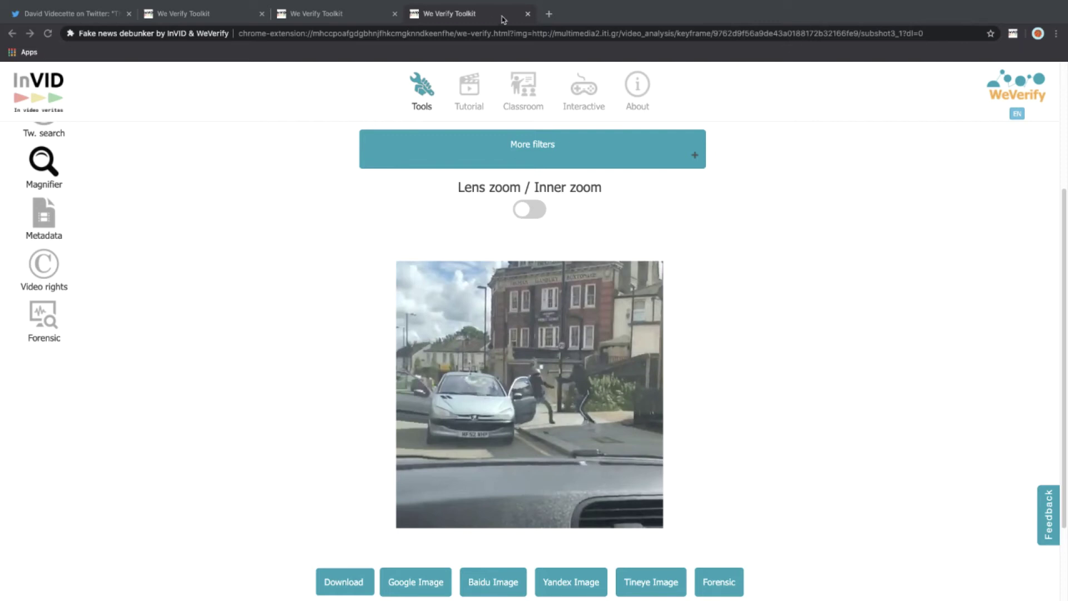
click(551, 15)
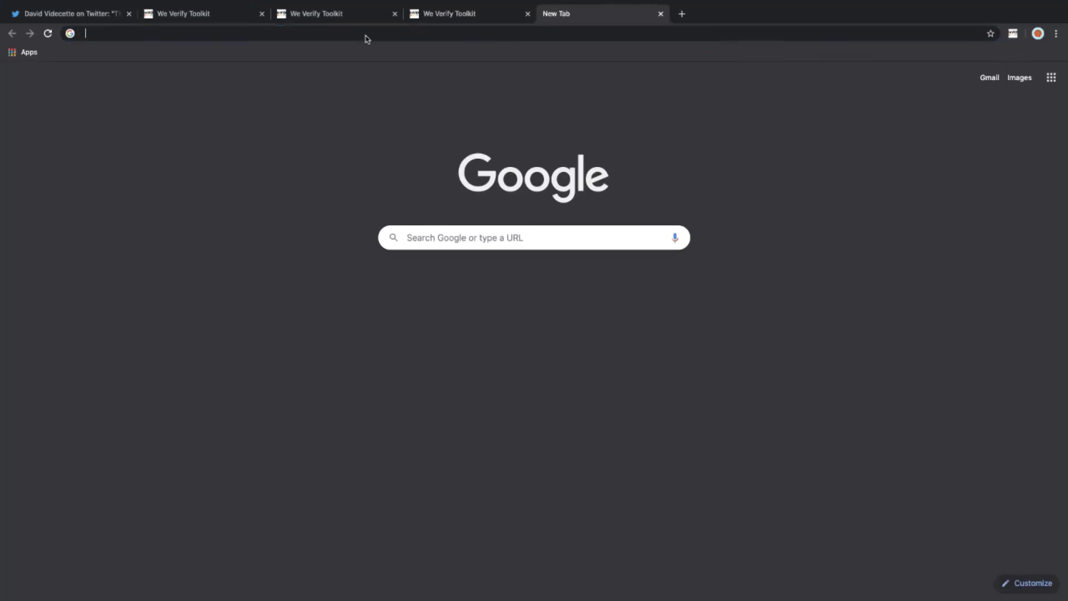
Load maps.google.com in the new tab
click(365, 34)
text(maps.googler)
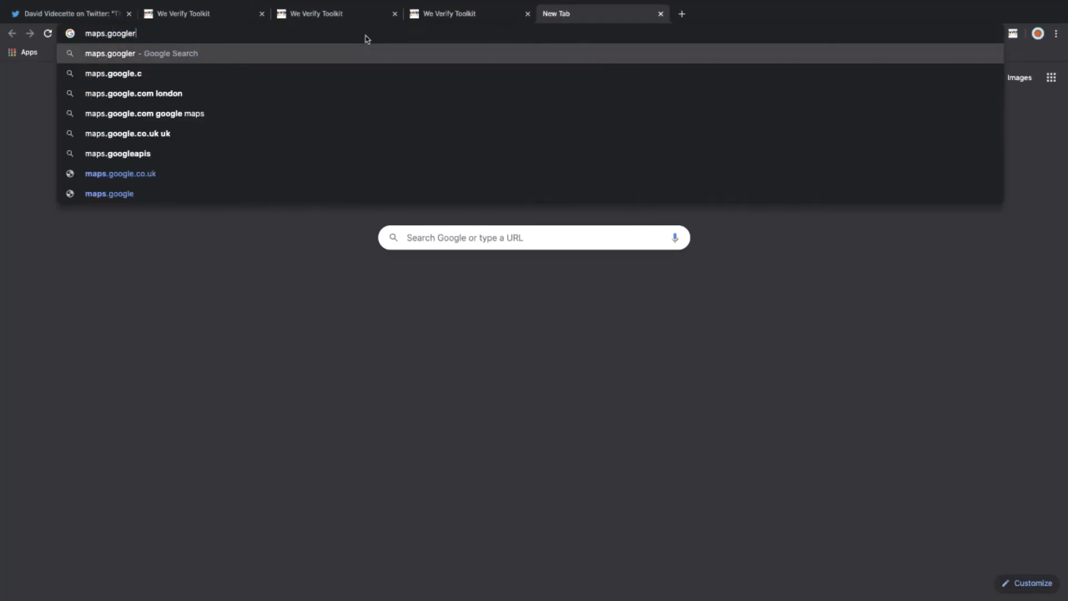
key(BackSpace)
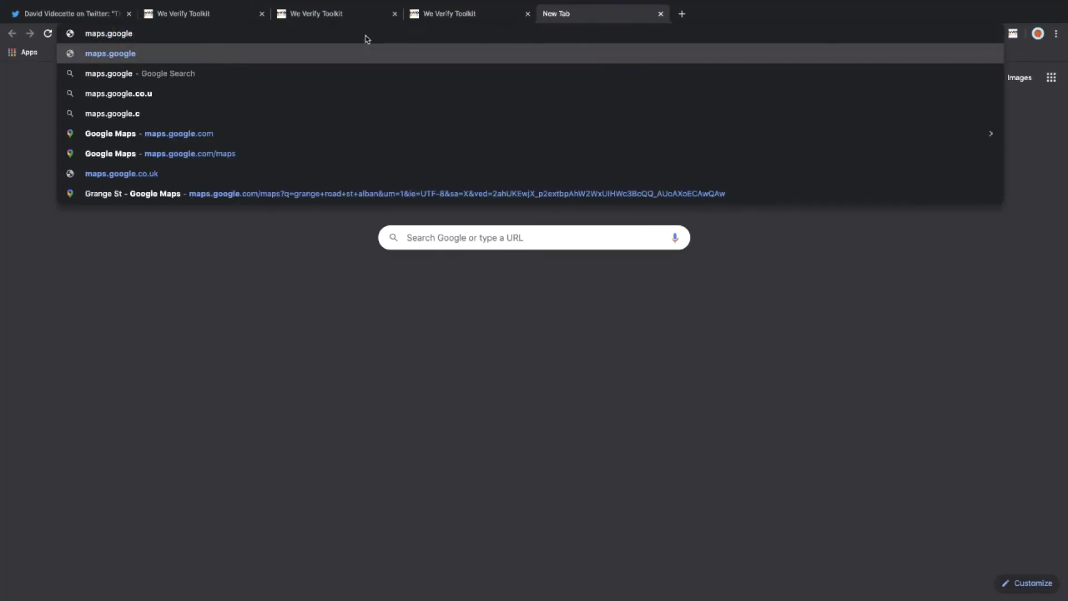
text(.com)
key(Return)
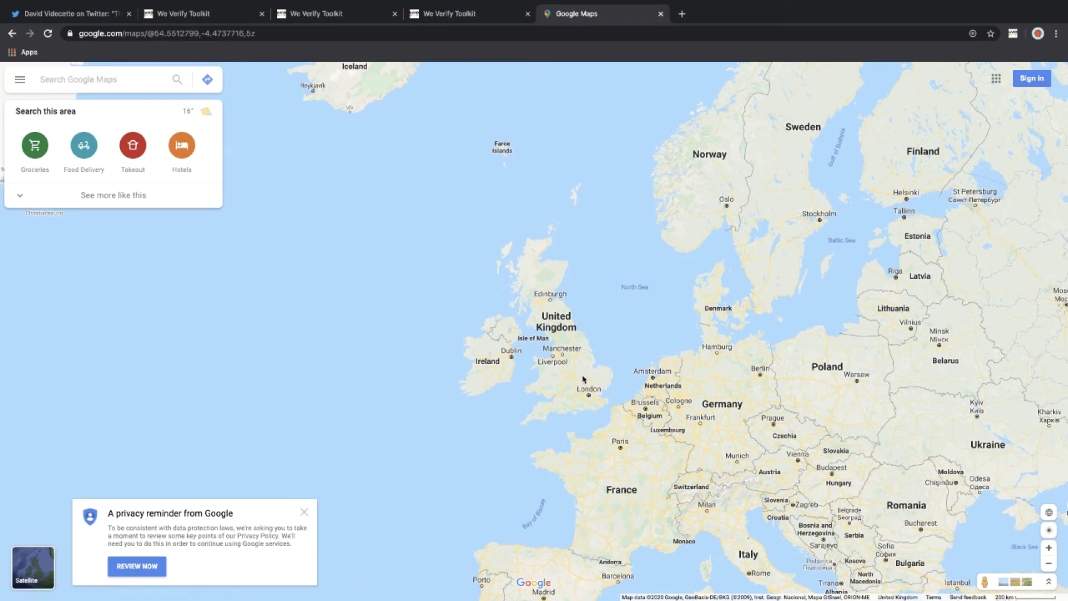
Zoom in and centre the map on London in south-east England, ready to search
scroll(582, 381, up, 1)
scroll(582, 377, up, 5)
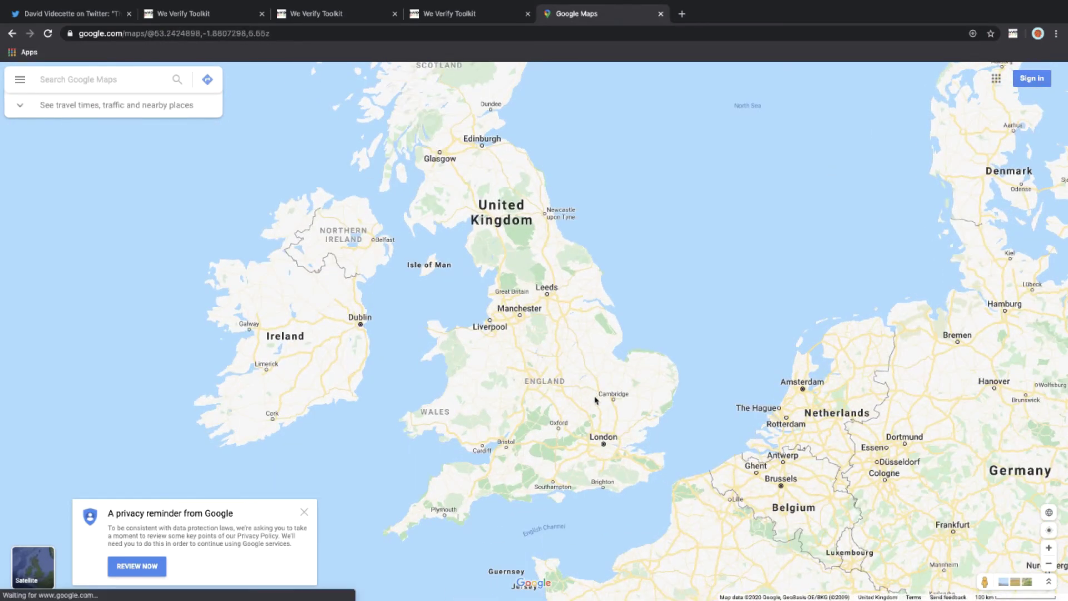
scroll(476, 253, up, 5)
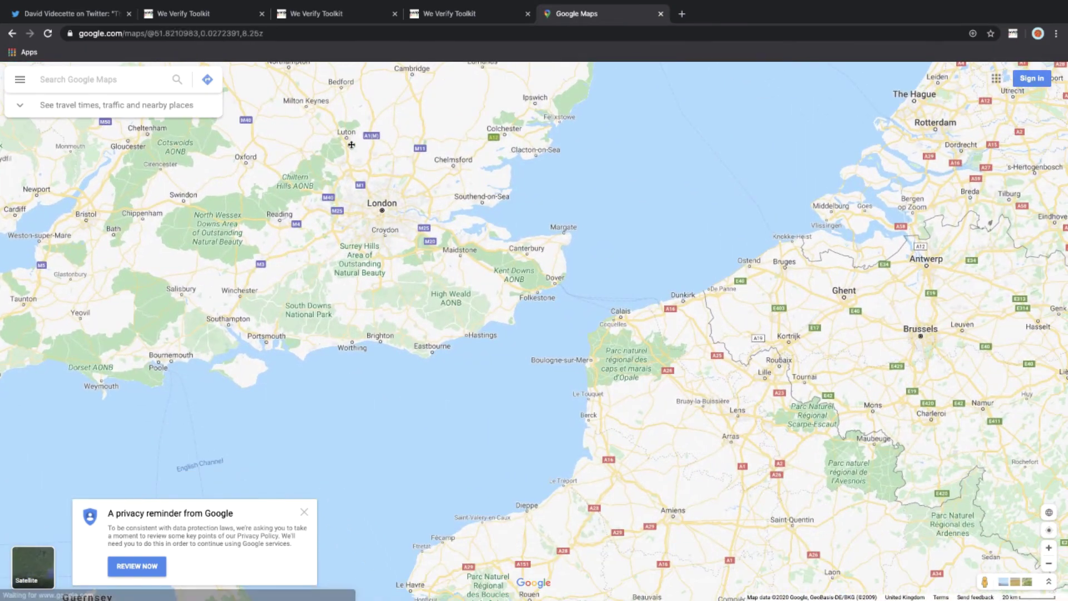
drag(319, 137, 306, 202)
scroll(363, 246, up, 2)
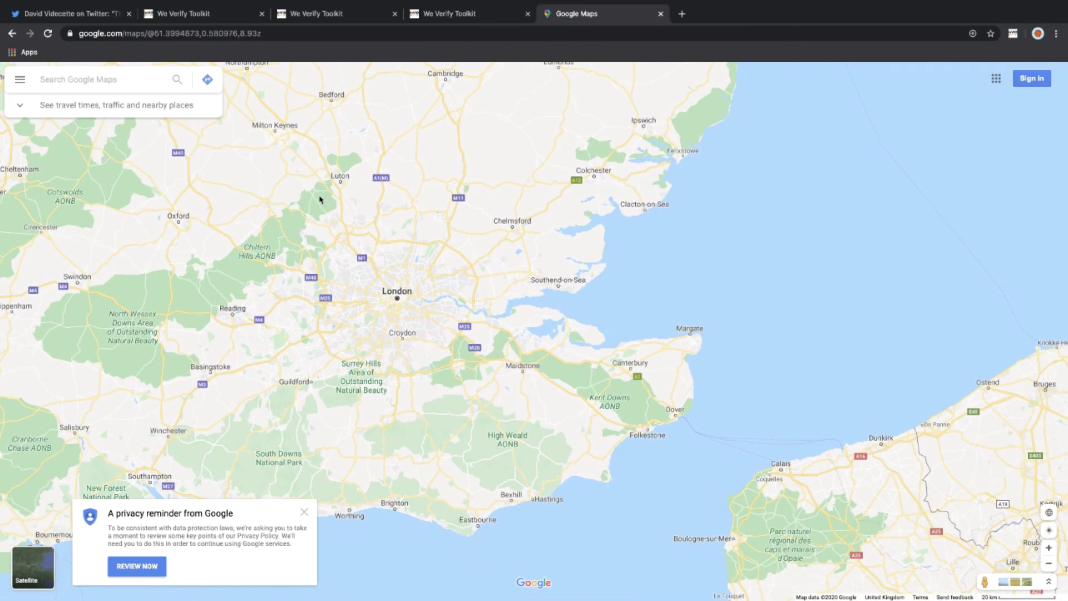
click(65, 81)
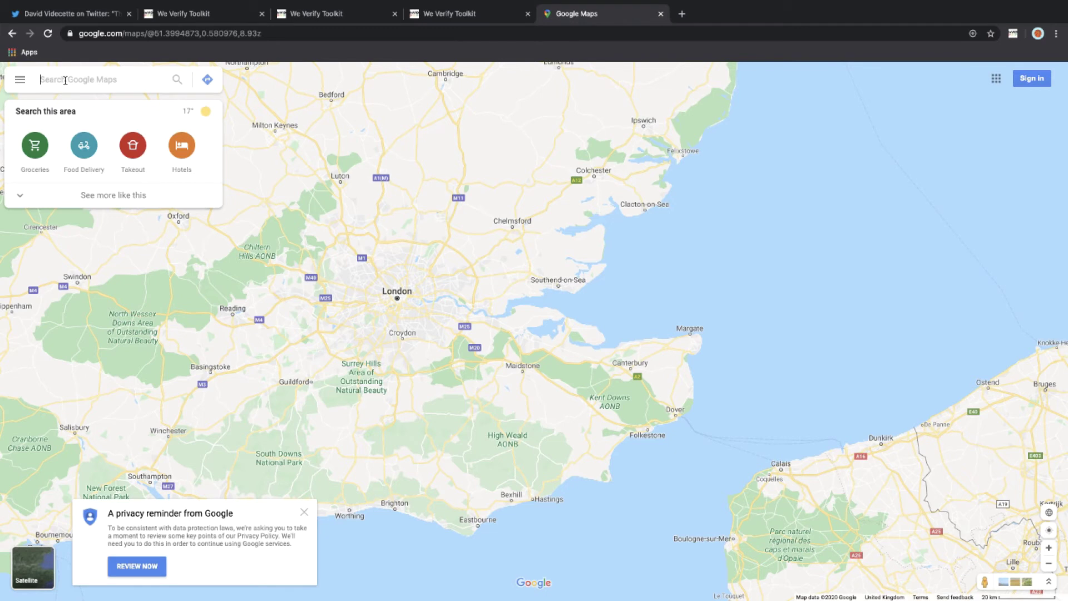
Search Google Maps for 'st albans church grange road' to list the nearby St Albans churches
text(st alba)
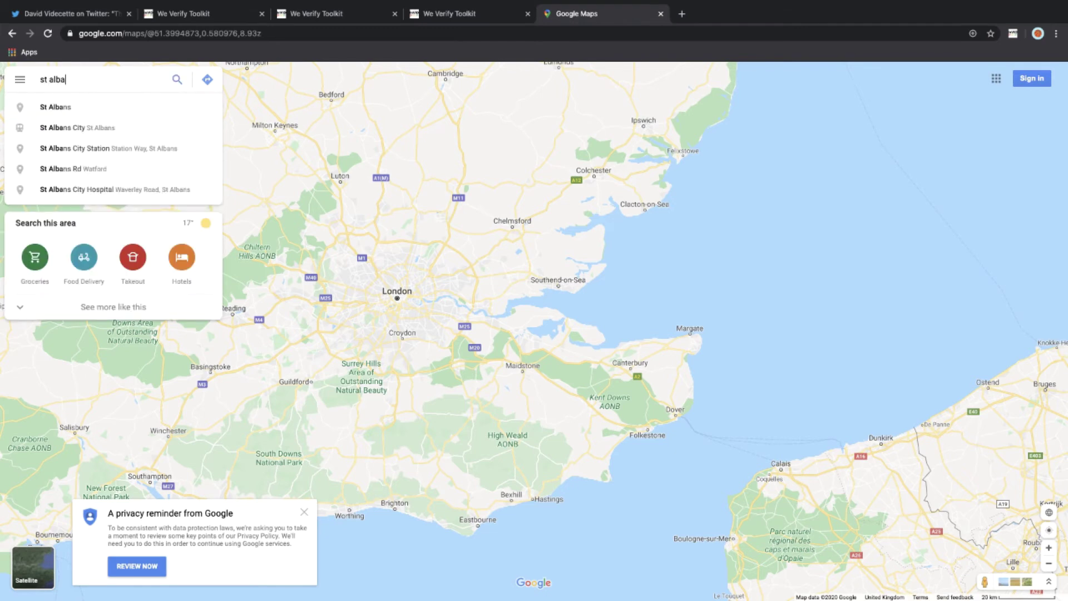
text(ns c)
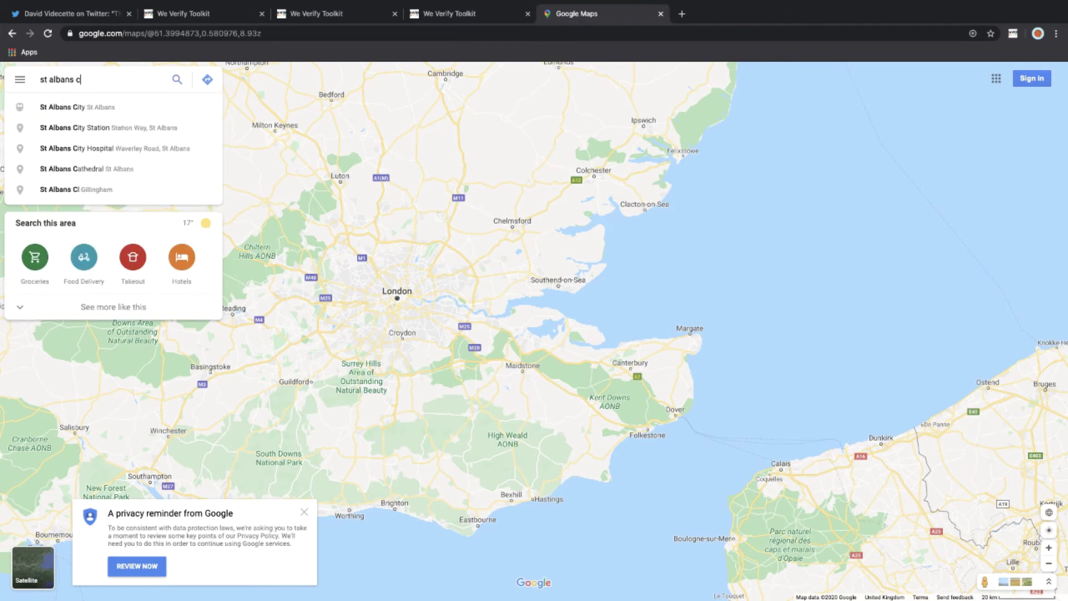
text(hurch grang)
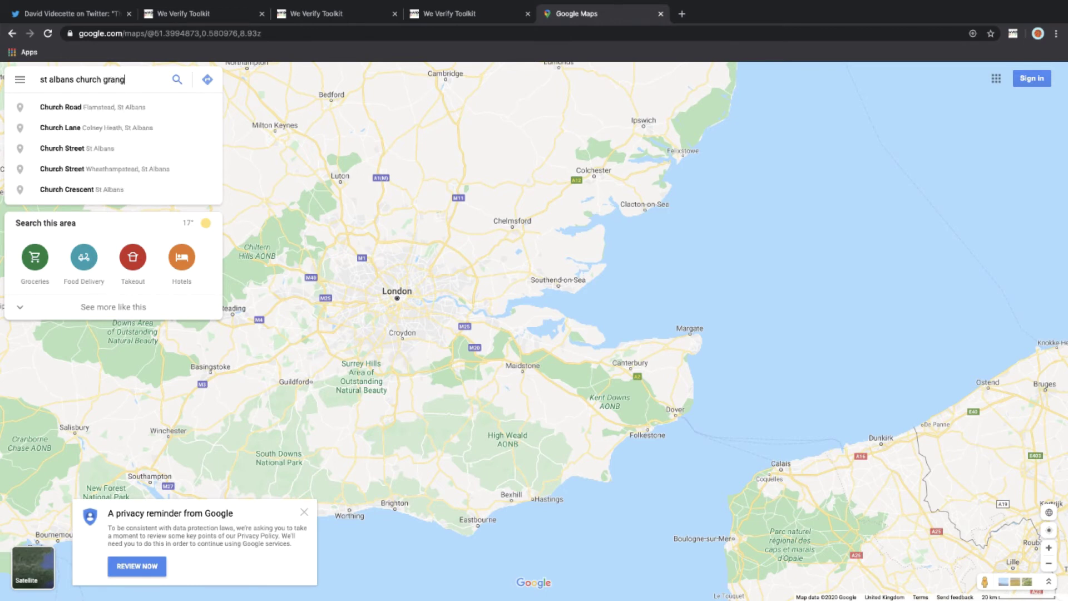
text(e road)
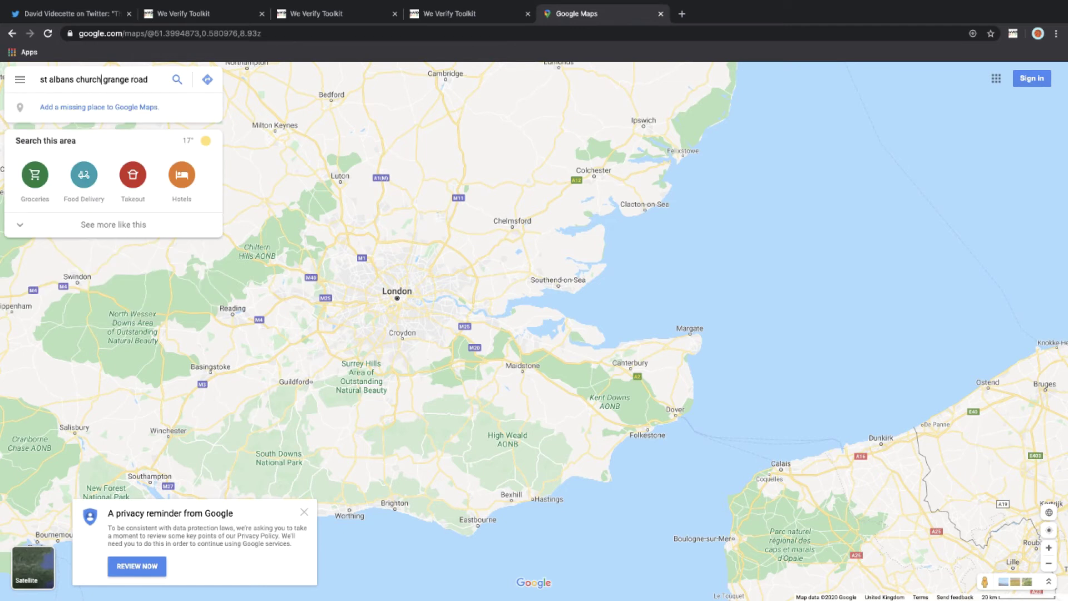
key(Return)
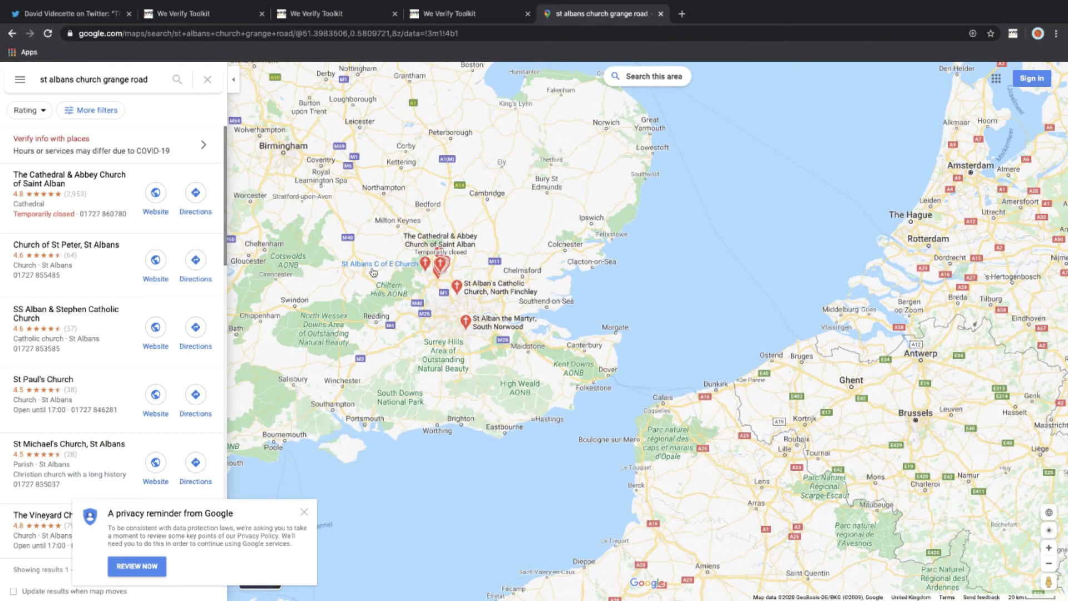
mouse_move(465, 323)
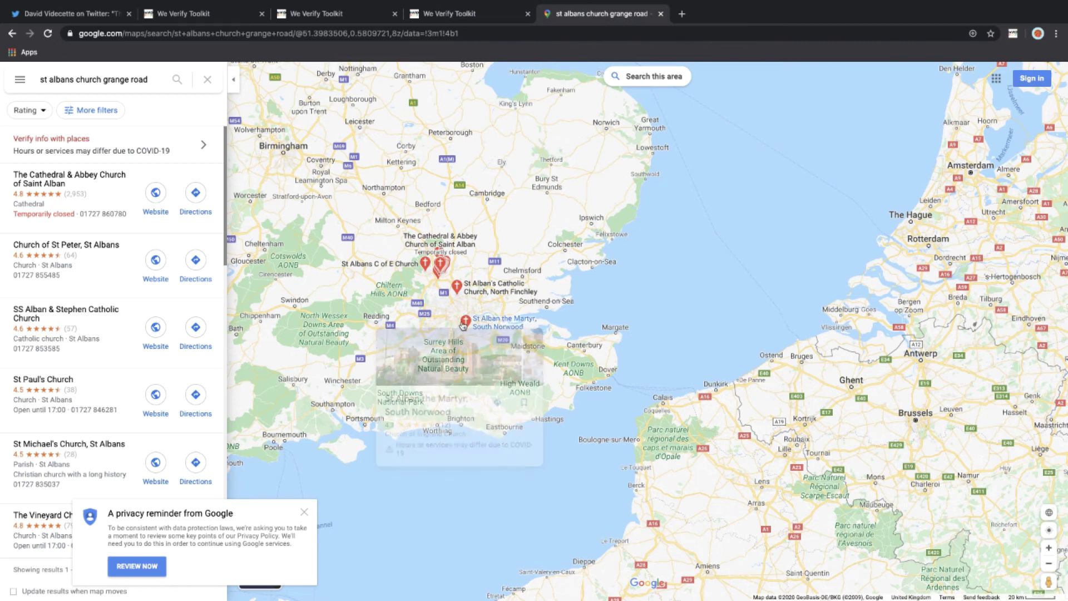
Open St Alban the Martyr, South Norwood, and zoom the map in on the streets around it
click(466, 324)
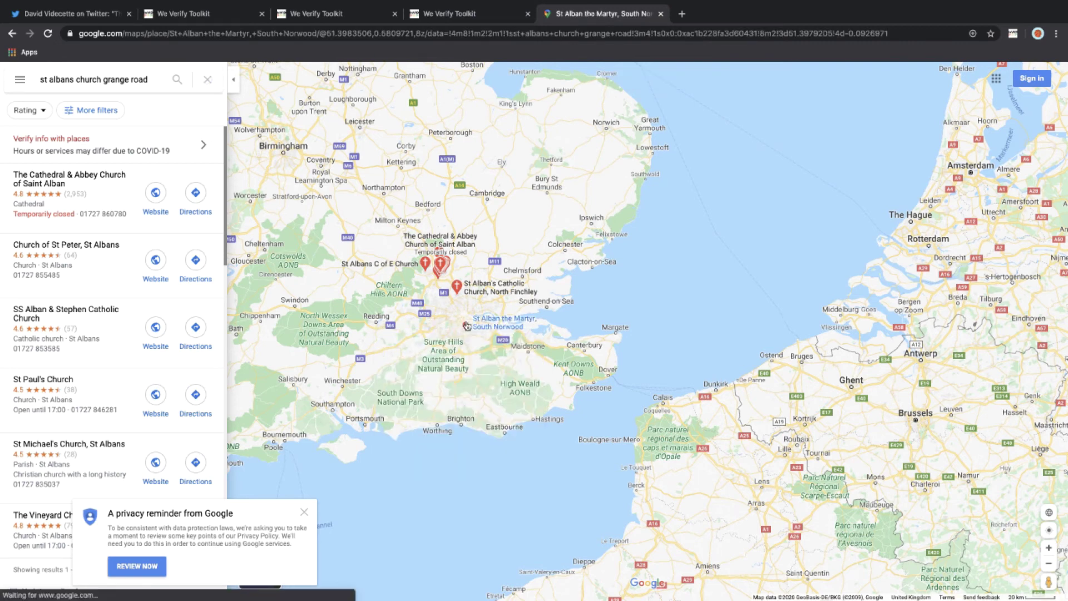
scroll(445, 317, up, 4)
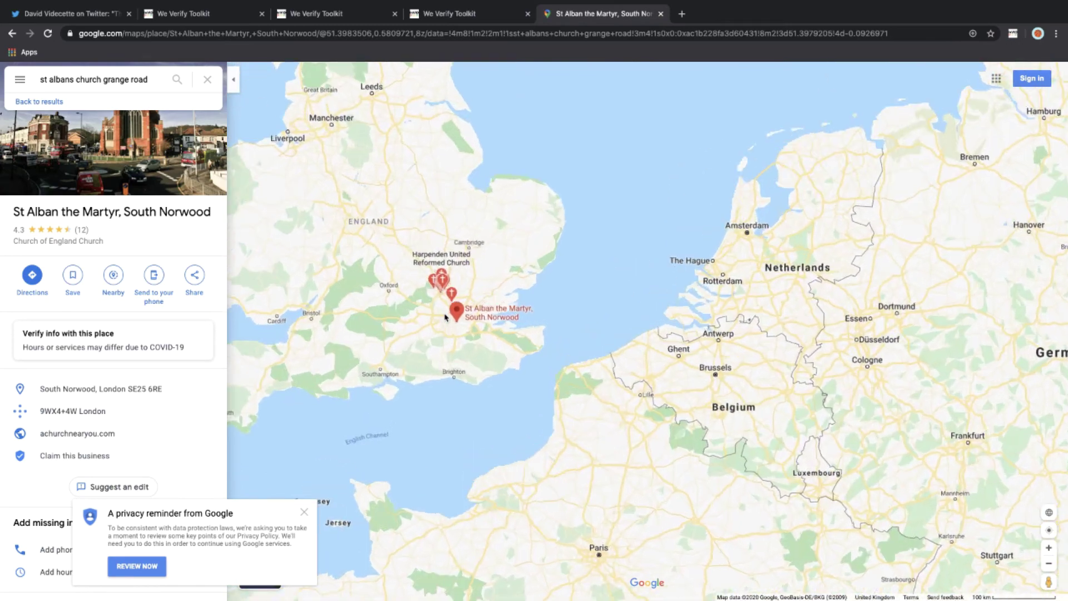
scroll(451, 318, up, 4)
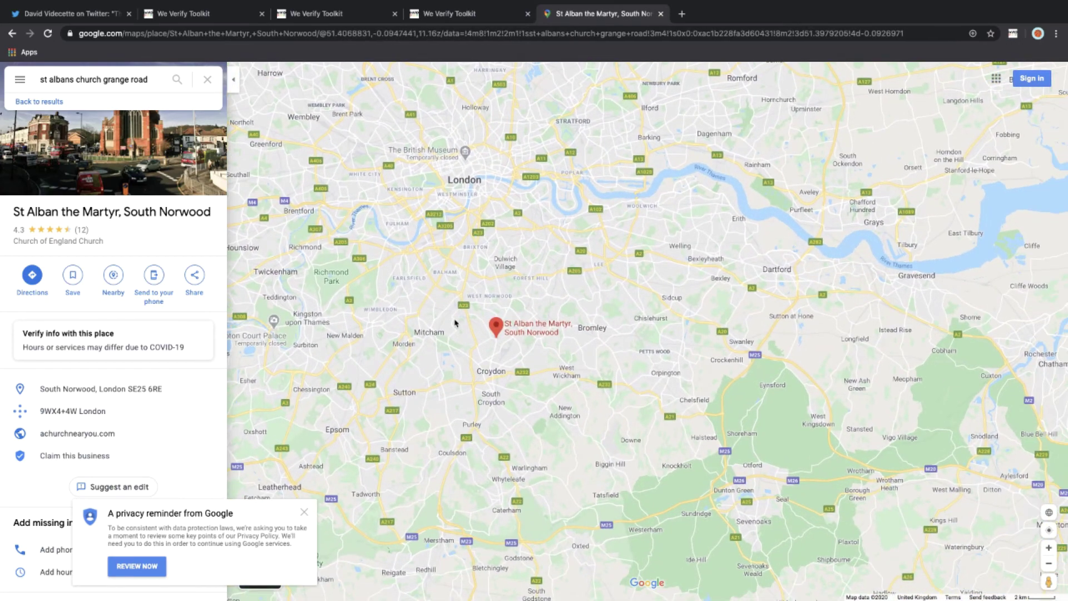
scroll(455, 321, up, 3)
scroll(591, 365, up, 5)
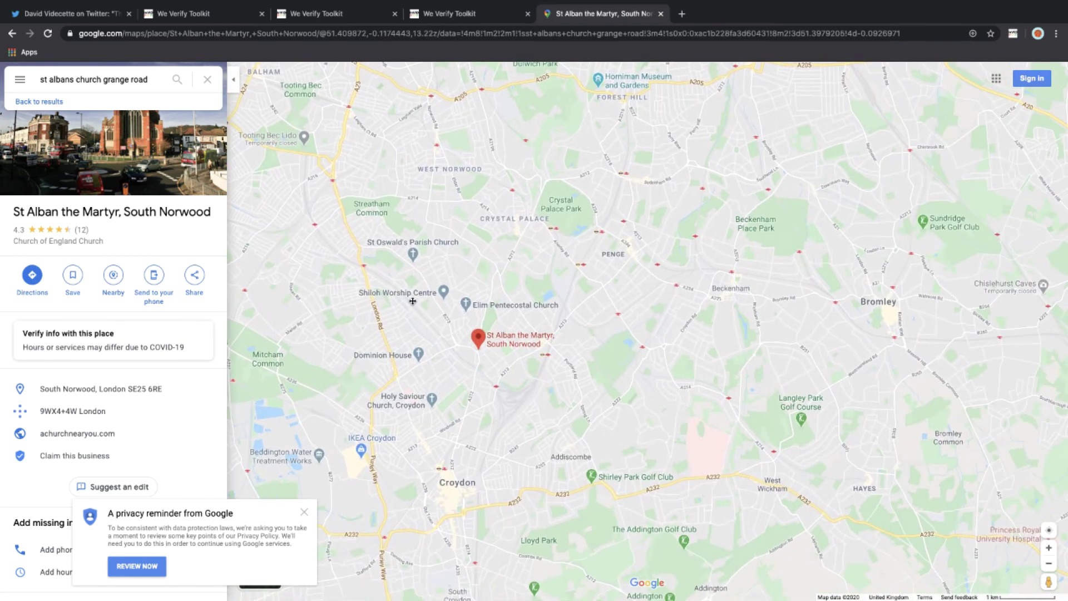
drag(654, 407, 384, 312)
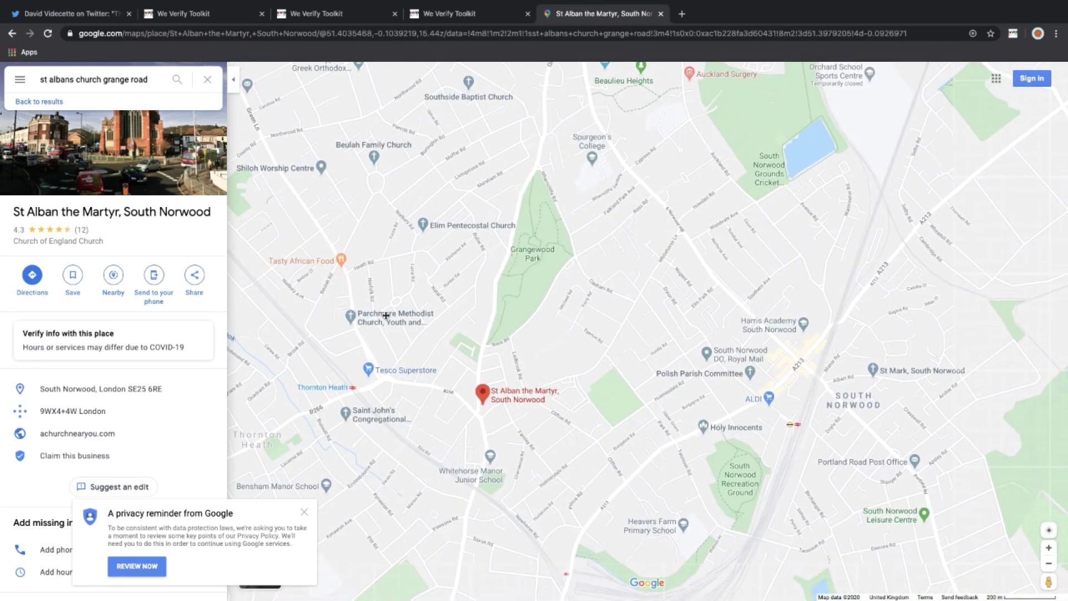
scroll(428, 356, up, 2)
drag(443, 367, 398, 317)
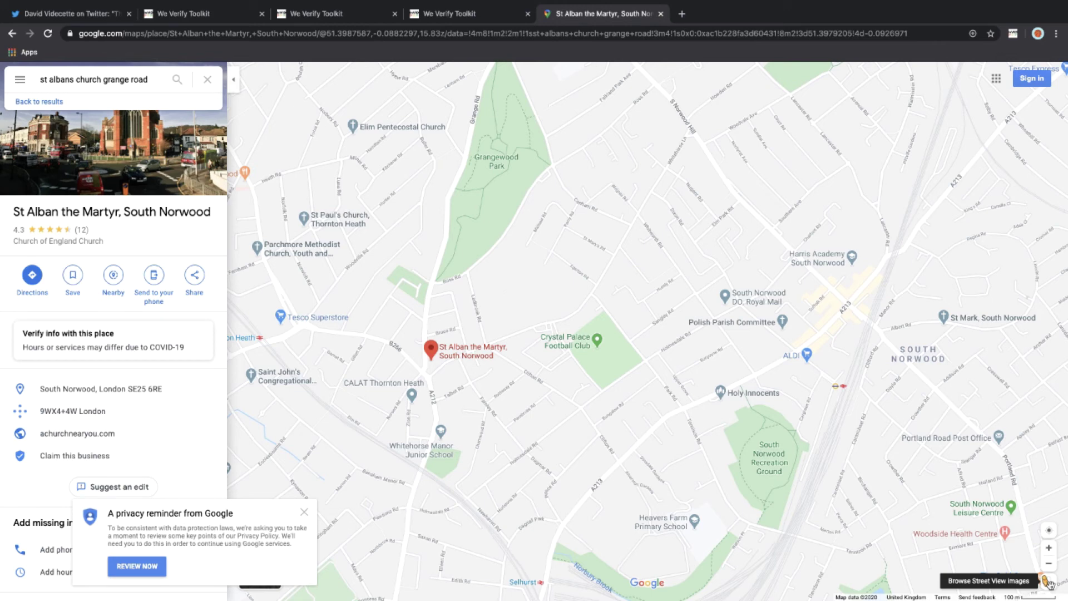
Enter Street View on Grange Rd near the church and turn toward the brick flats
drag(1048, 581, 426, 310)
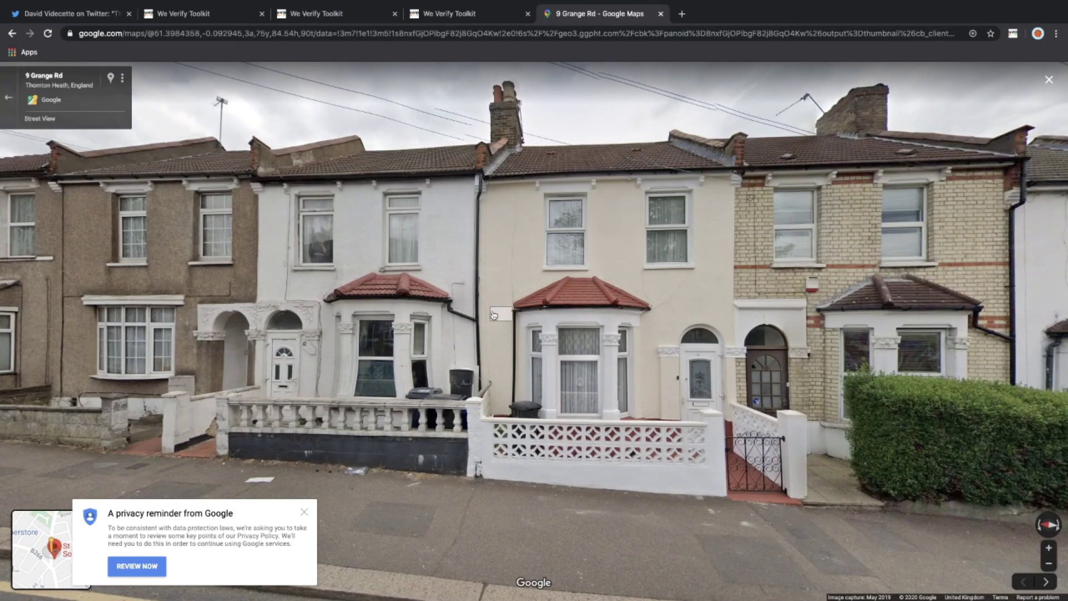
drag(305, 279, 550, 332)
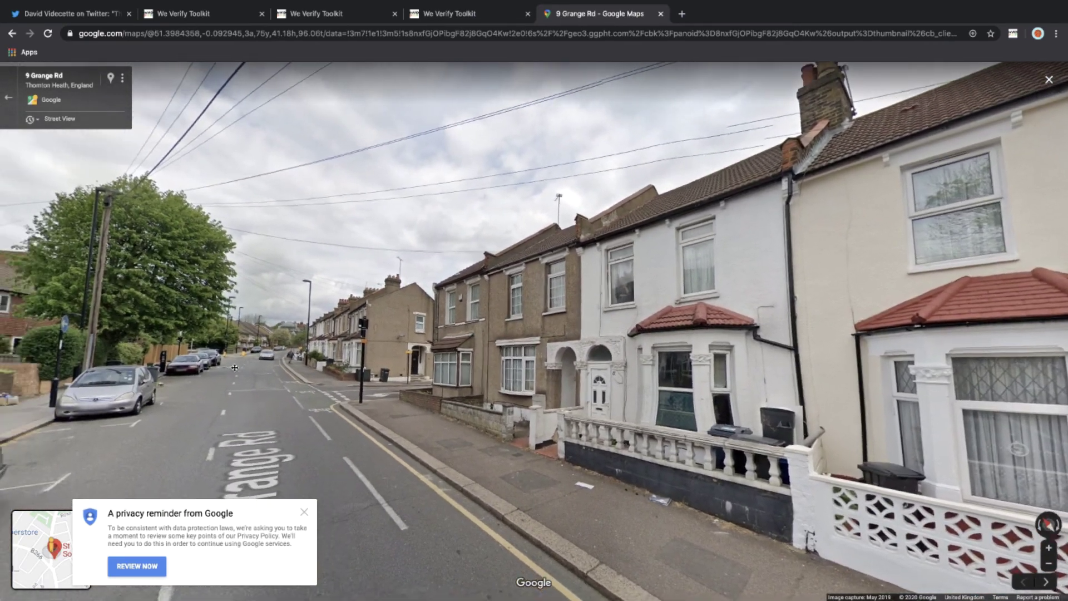
drag(235, 367, 450, 384)
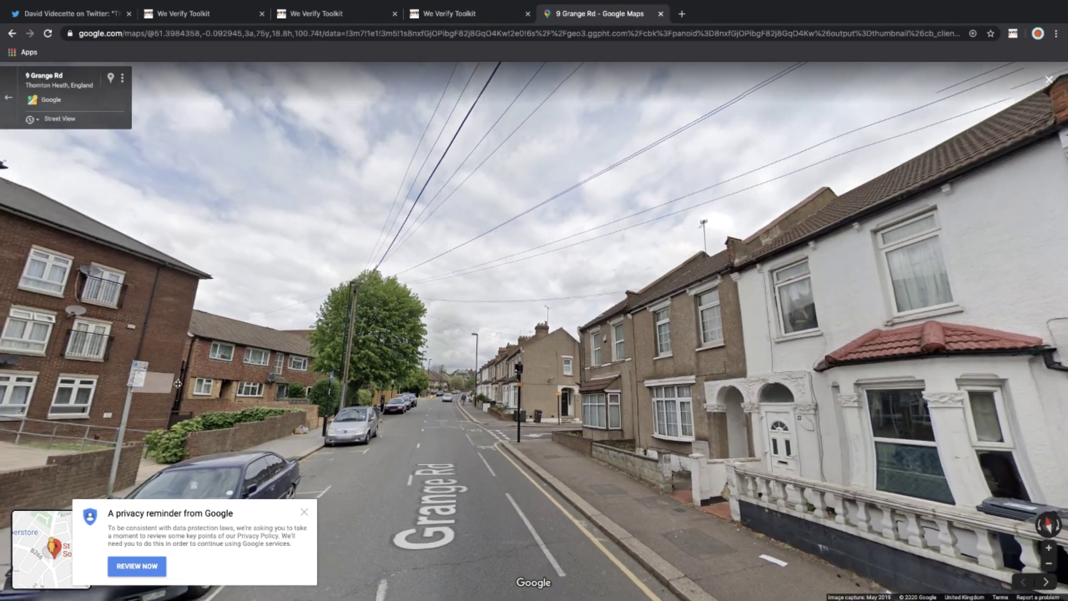
drag(178, 384, 327, 344)
drag(53, 389, 381, 385)
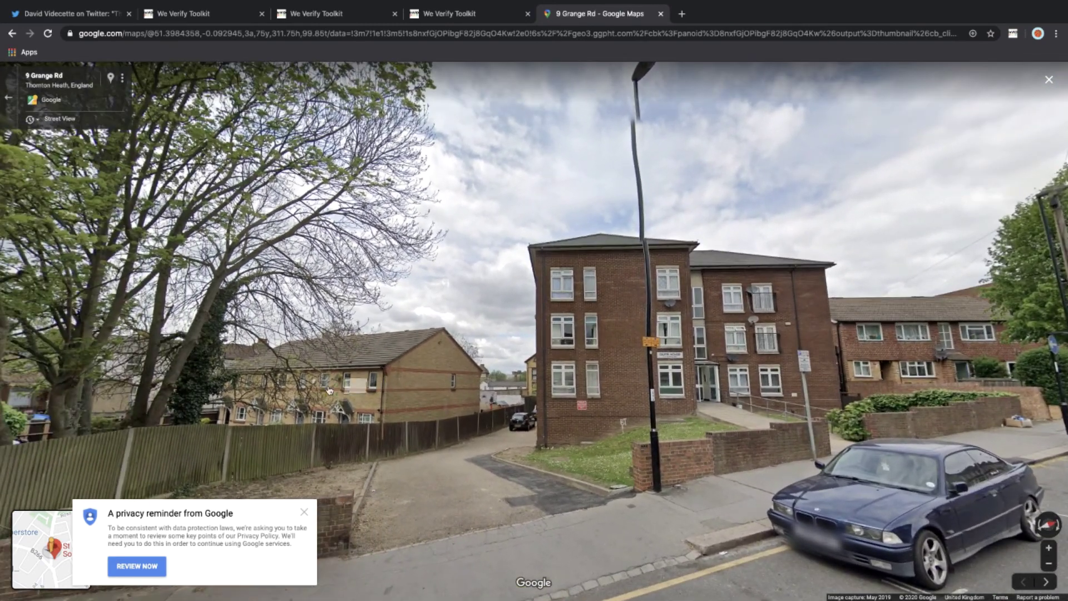
Rotate the panorama past trees and houses toward the church, then show the magnified InVID keyframe
drag(45, 395, 234, 400)
drag(133, 405, 201, 416)
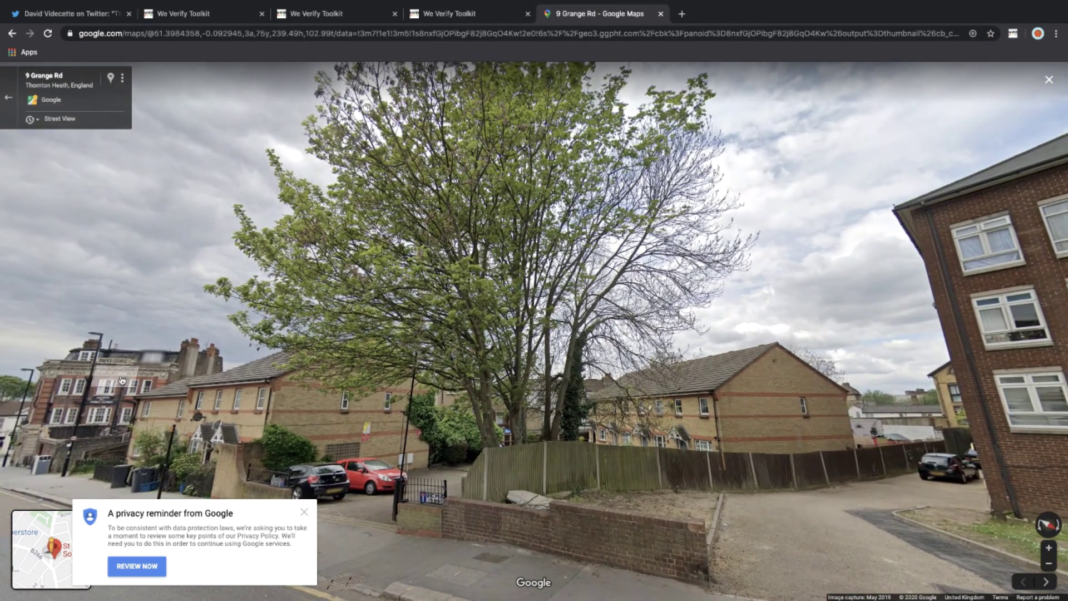
drag(142, 419, 277, 366)
key(Left)
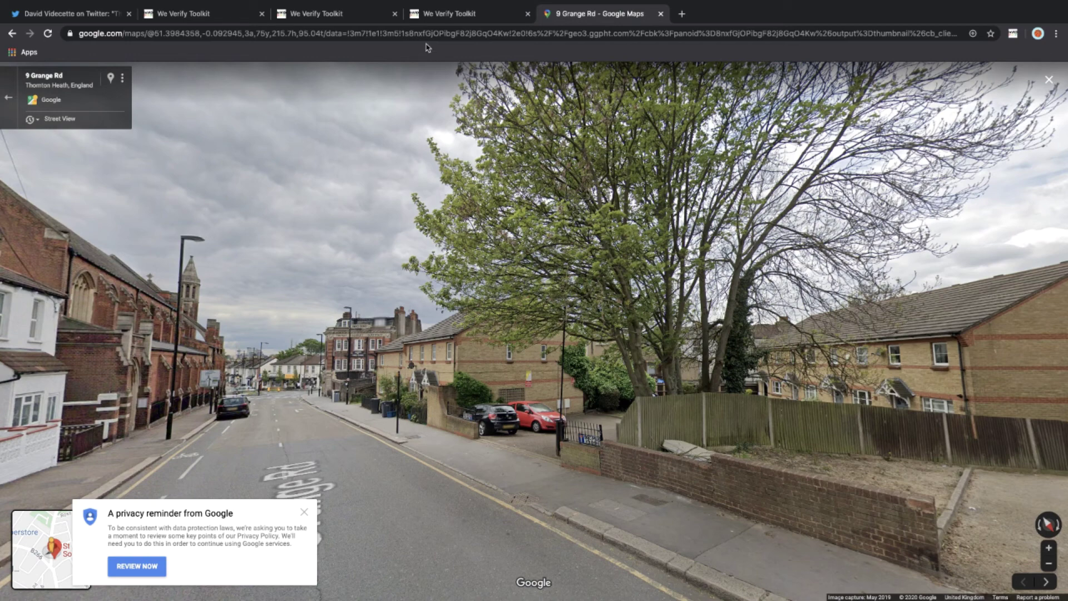
click(440, 11)
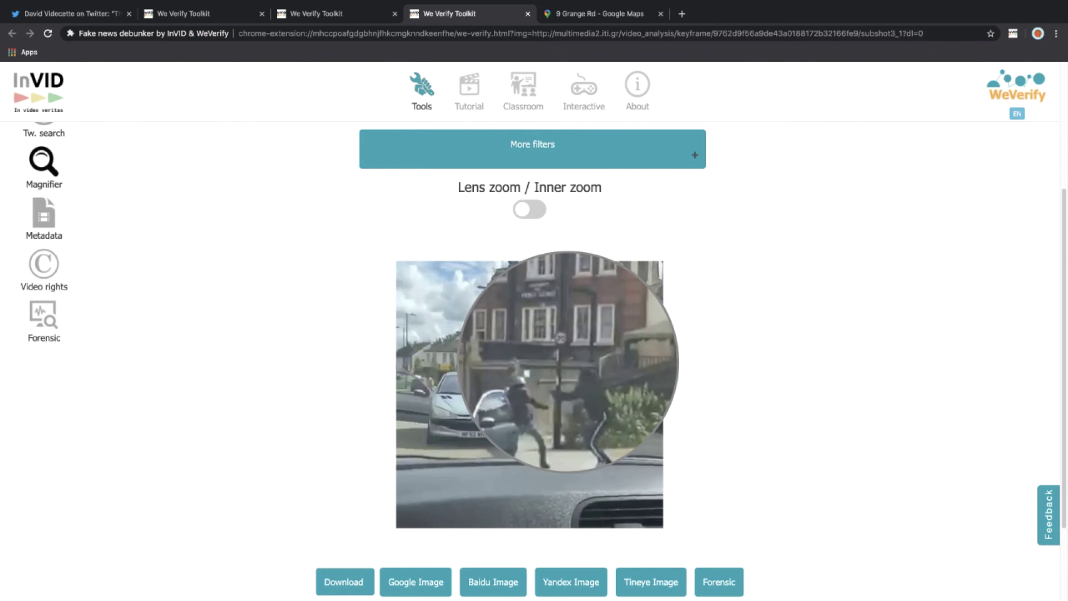
Compare the magnified keyframe and keyframe grid with the 9 Grange Rd Street View, ending on Street View
click(565, 17)
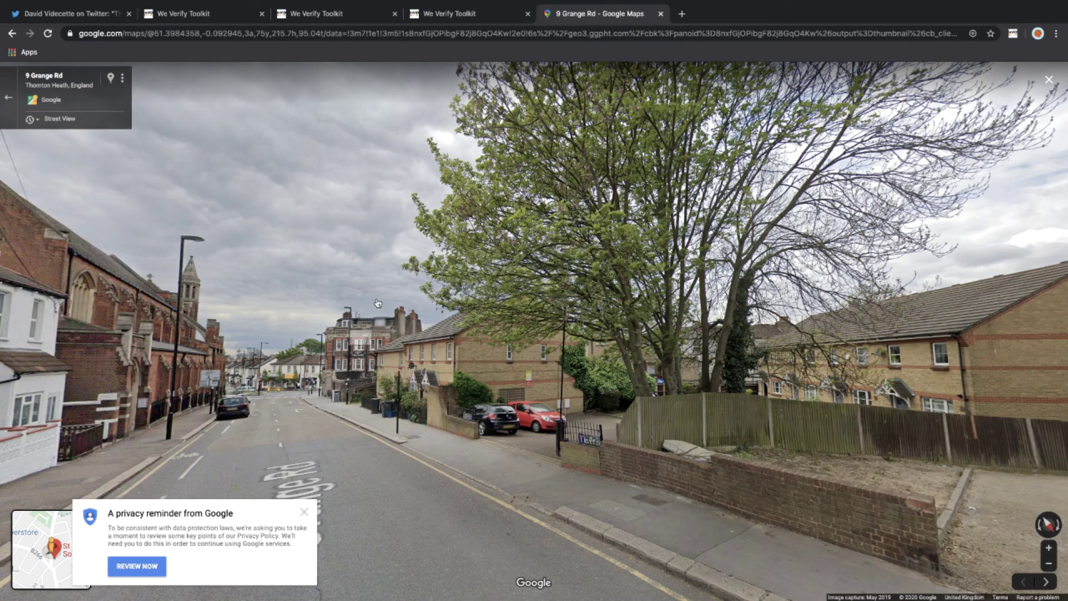
click(474, 16)
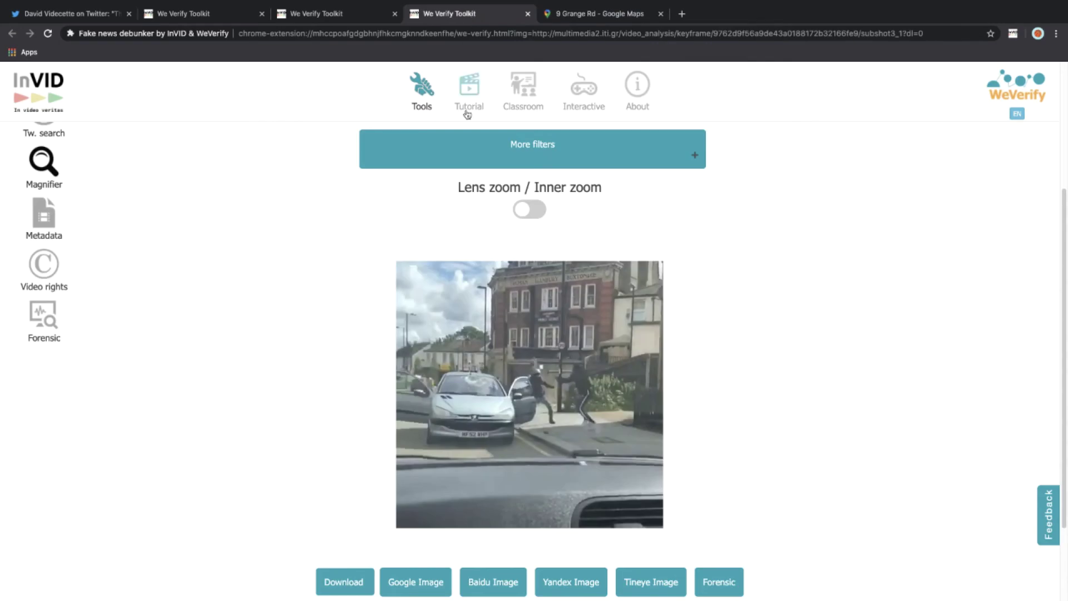
click(358, 21)
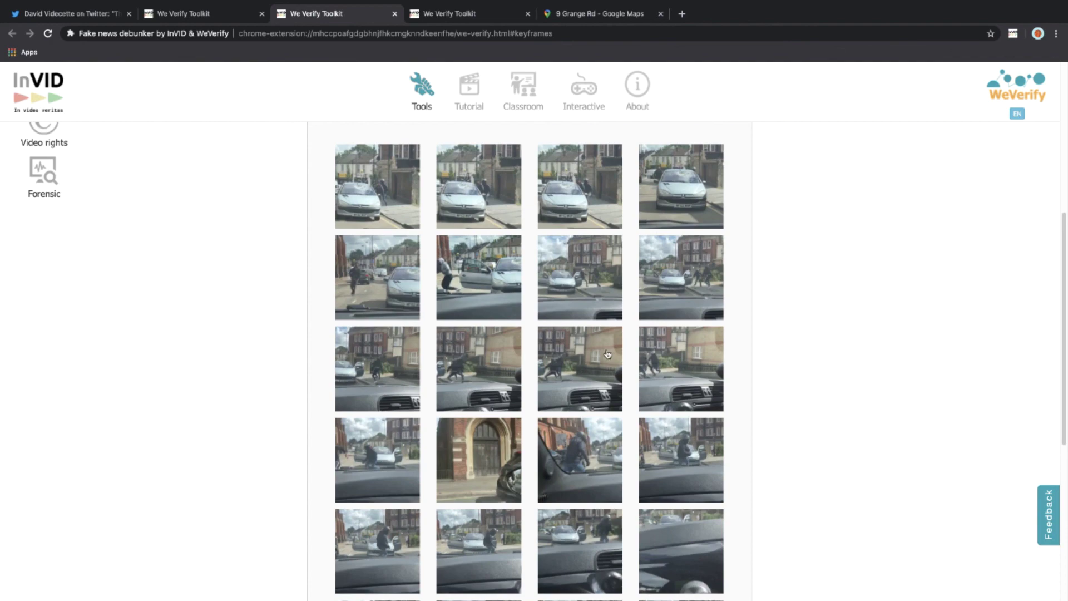
click(592, 12)
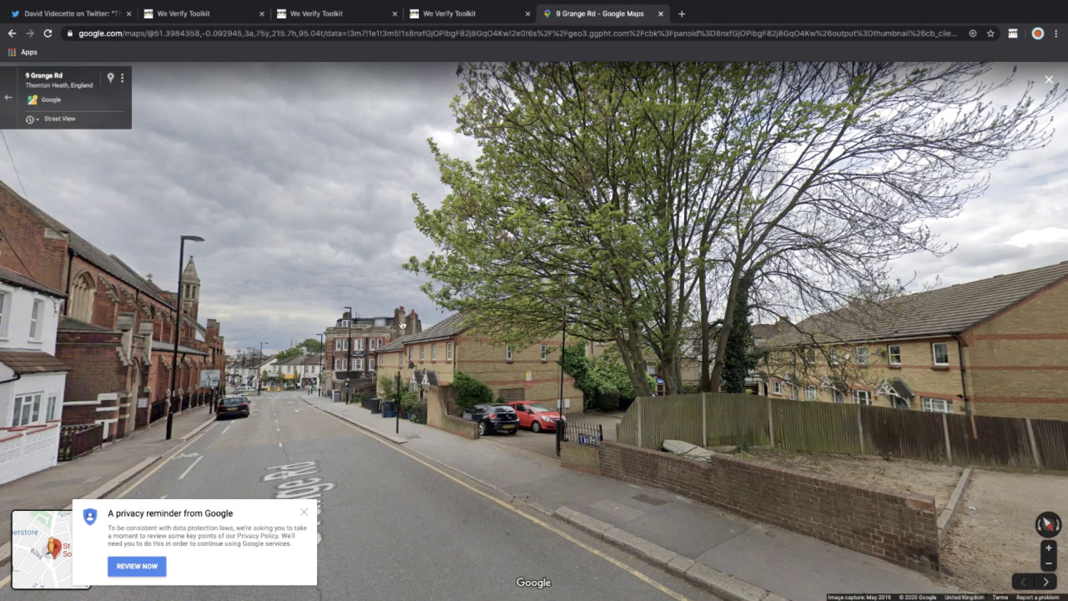